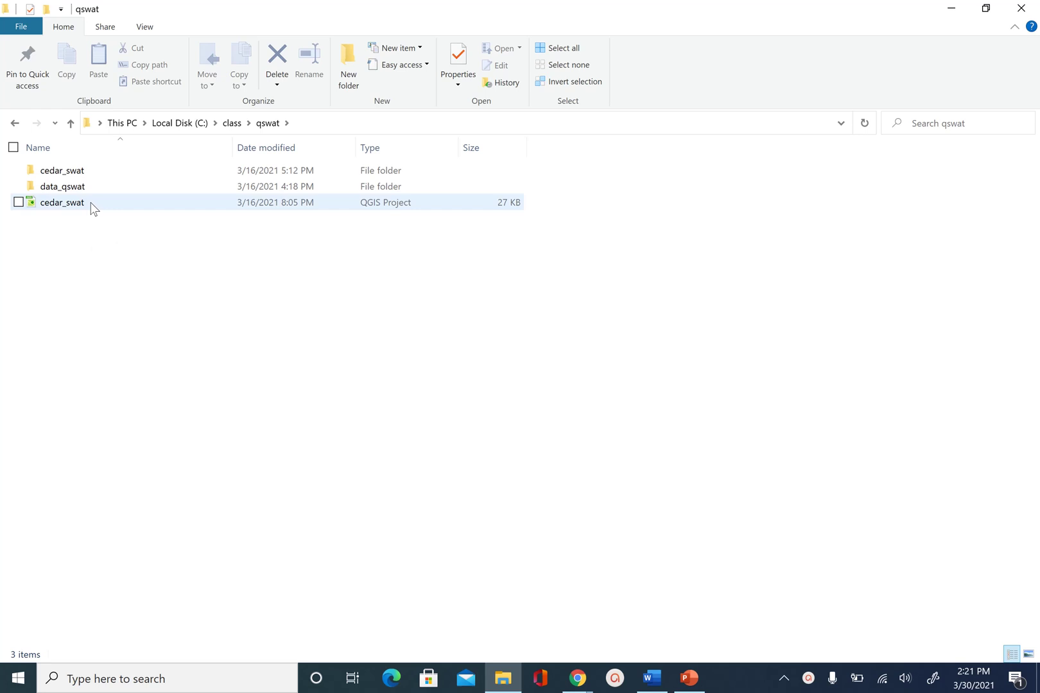
- Open the cedar_swat project folder, select all of its contents, then return to qswat
double_click(83, 168)
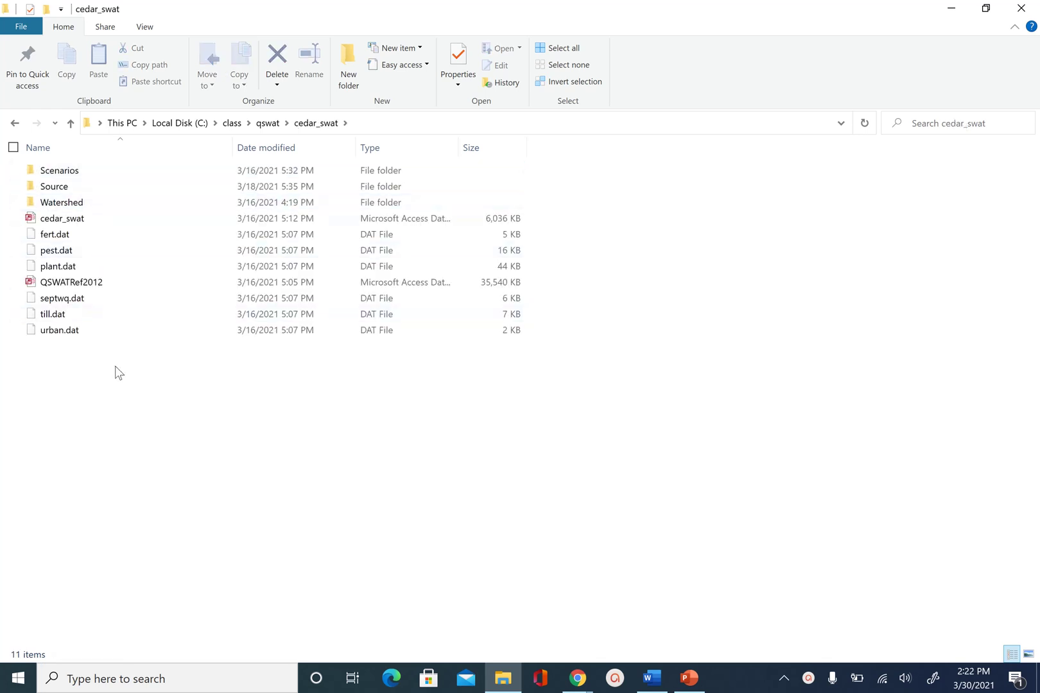
mouse_move(92, 173)
key("ctrl+a")
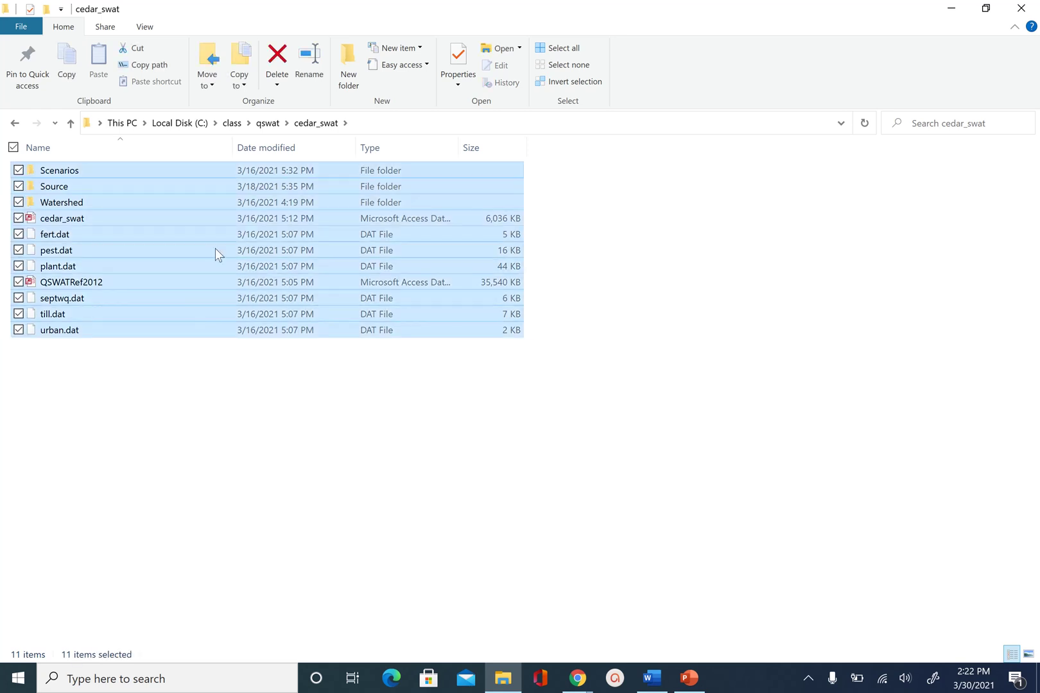
left_click(268, 123)
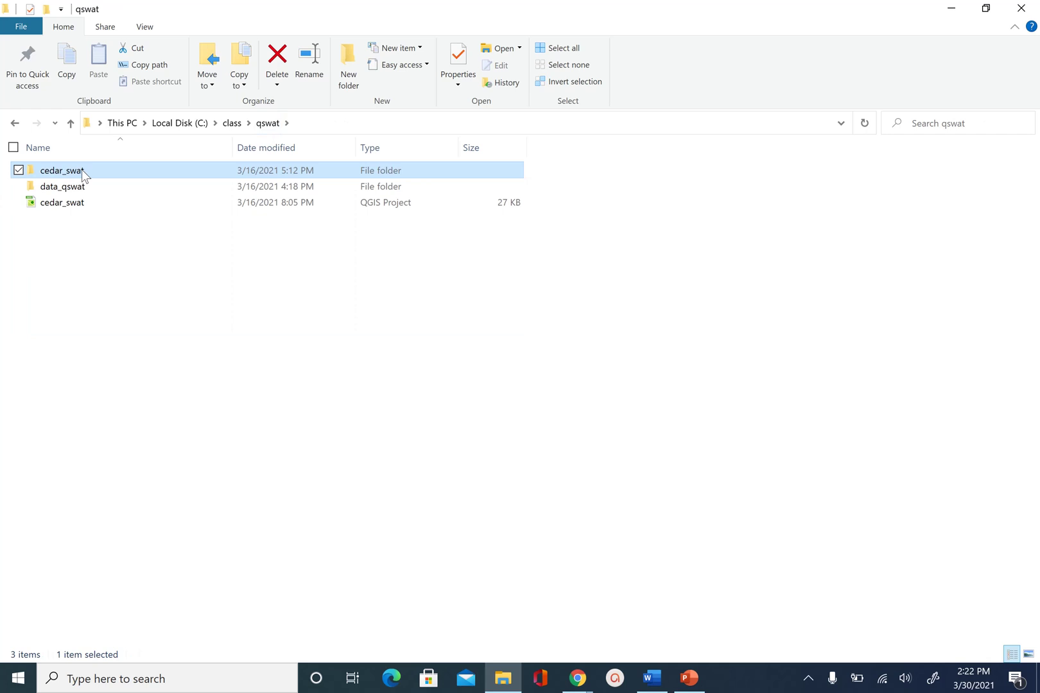
- Compress the cedar_swat folder into a zip archive, keeping the default name
right_click(82, 170)
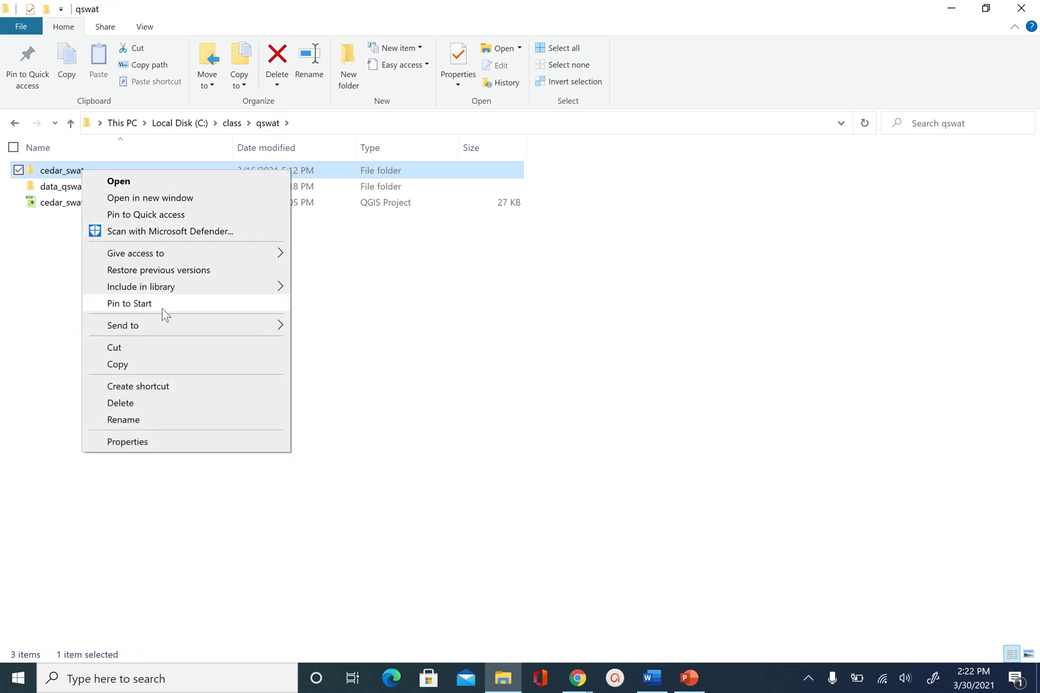
mouse_move(167, 325)
left_click(359, 348)
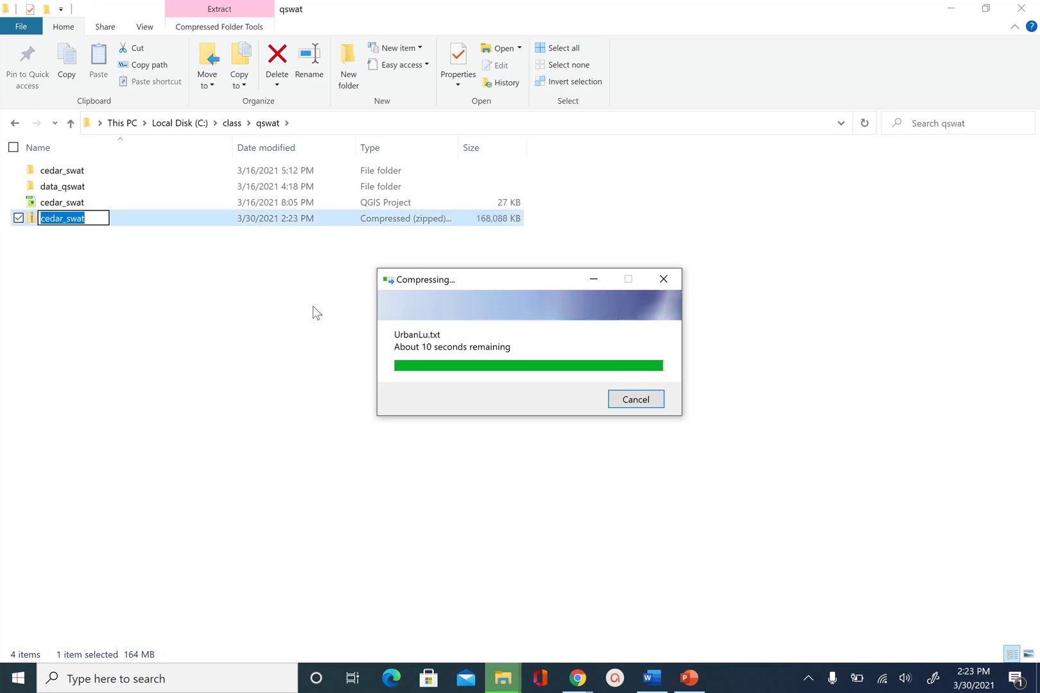
left_click(239, 311)
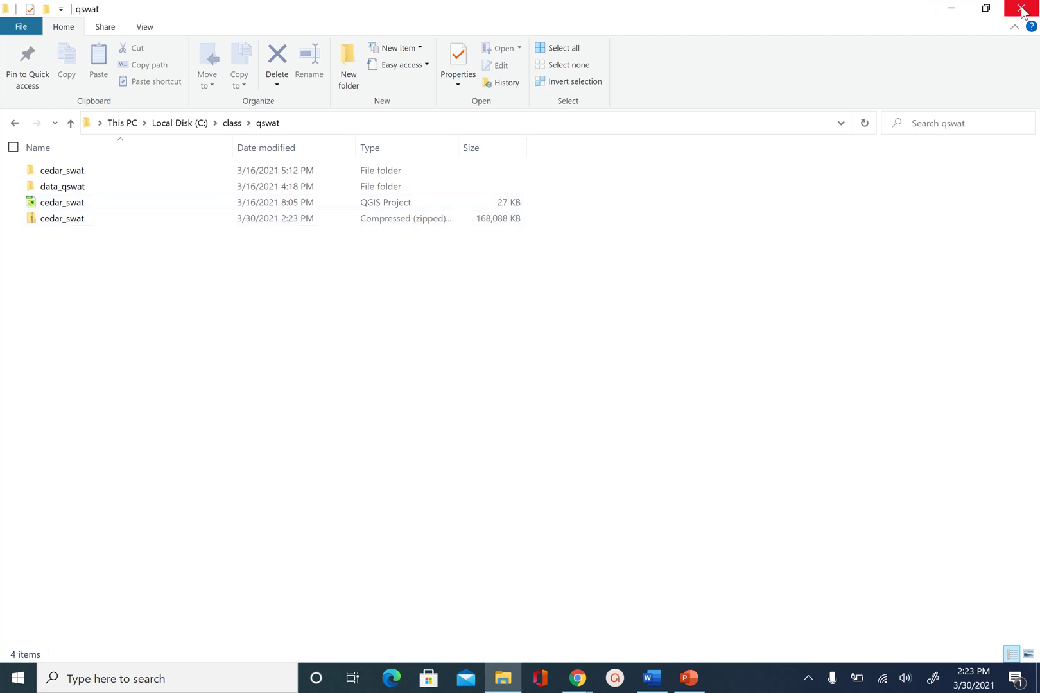
- Switch to Chrome and open SWATShare from the Water Hub group on MyGeoHub
left_click(950, 9)
key("alt+Tab")
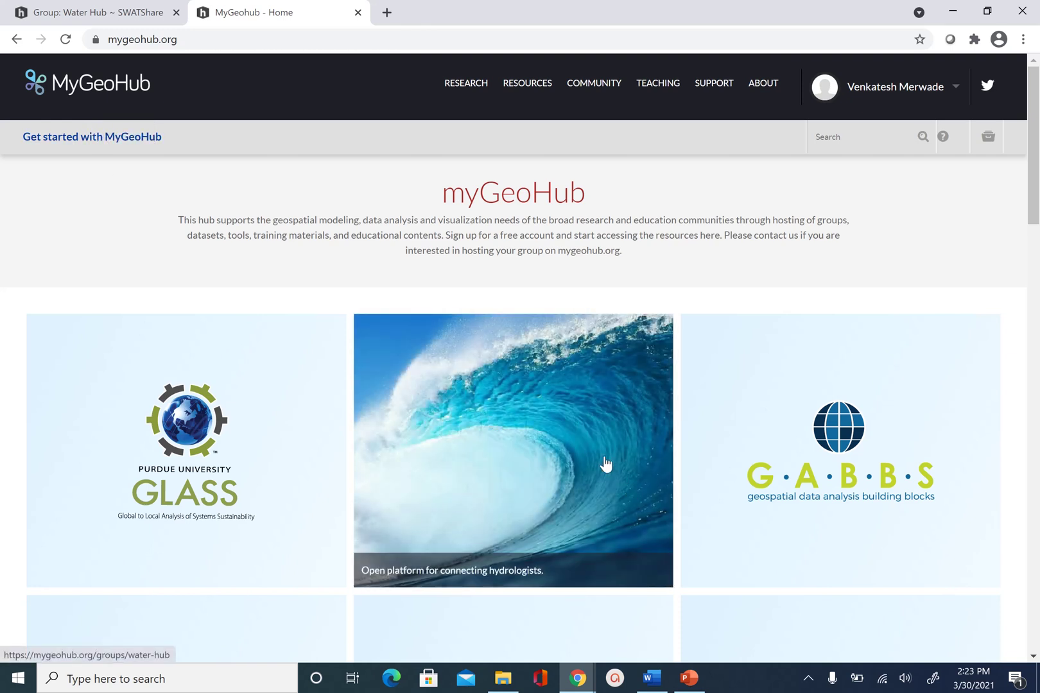
scroll(589, 451, "down", 1)
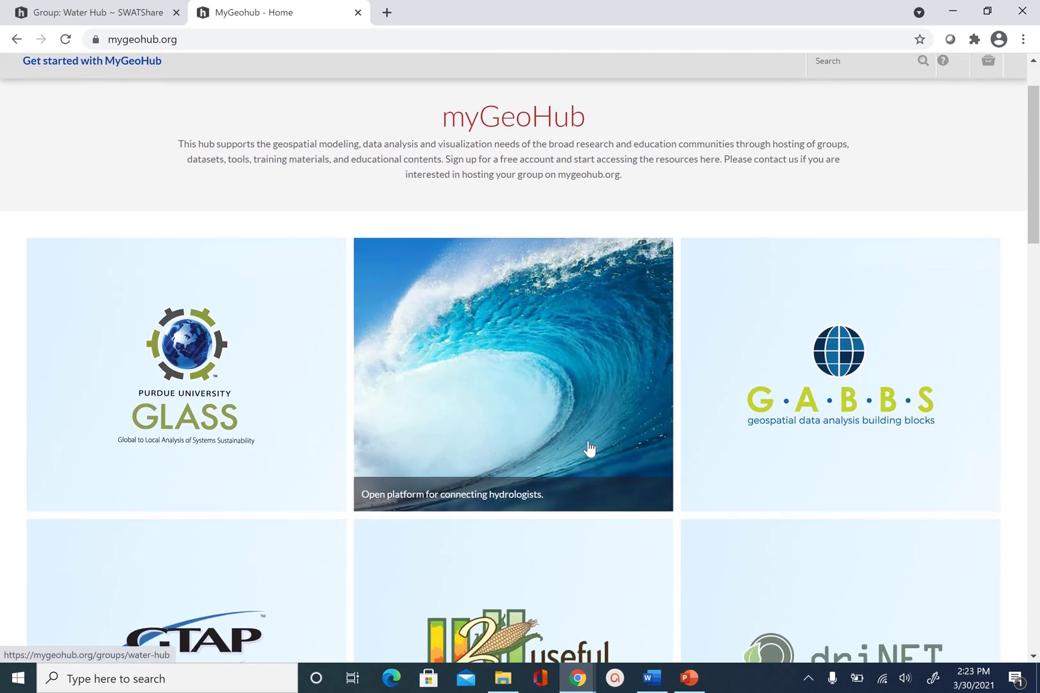
left_click(531, 369)
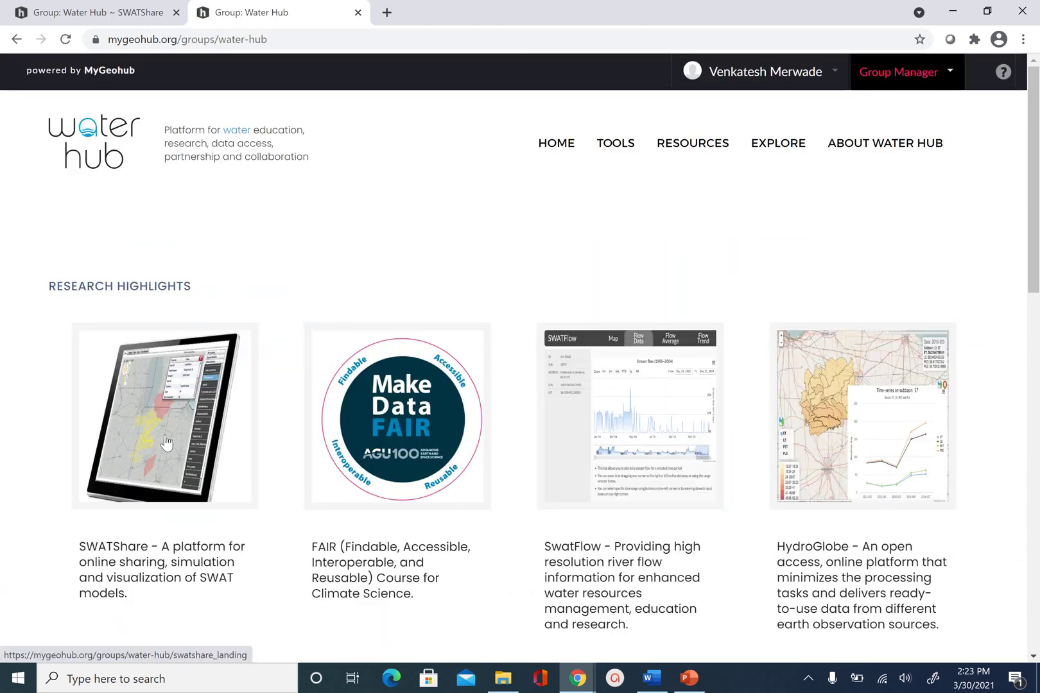
left_click(167, 442)
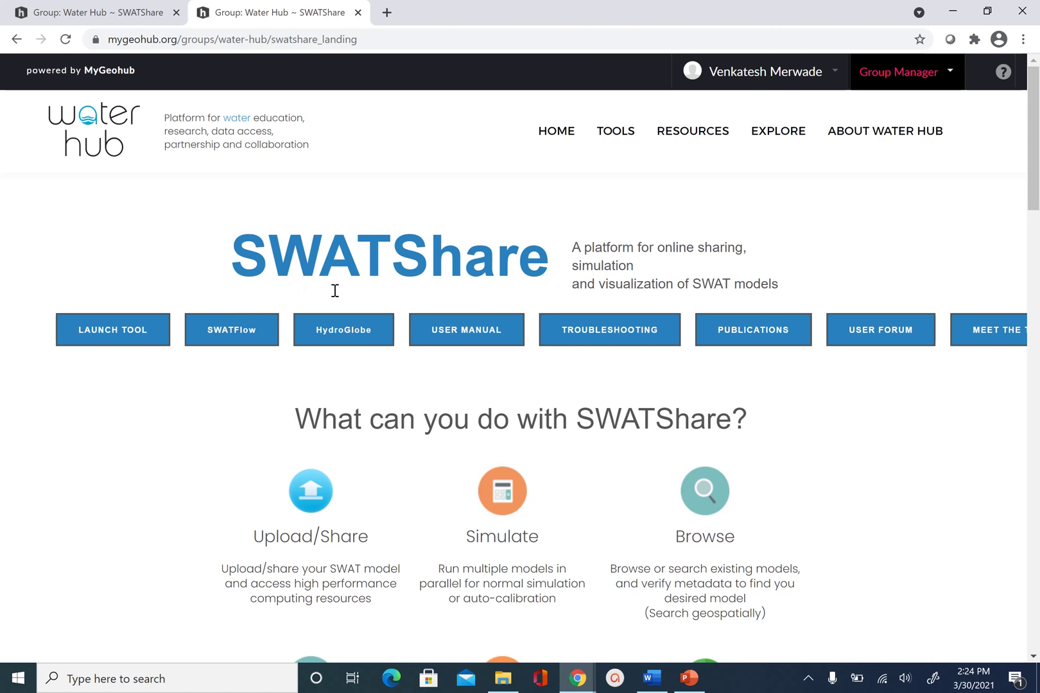
mouse_move(817, 73)
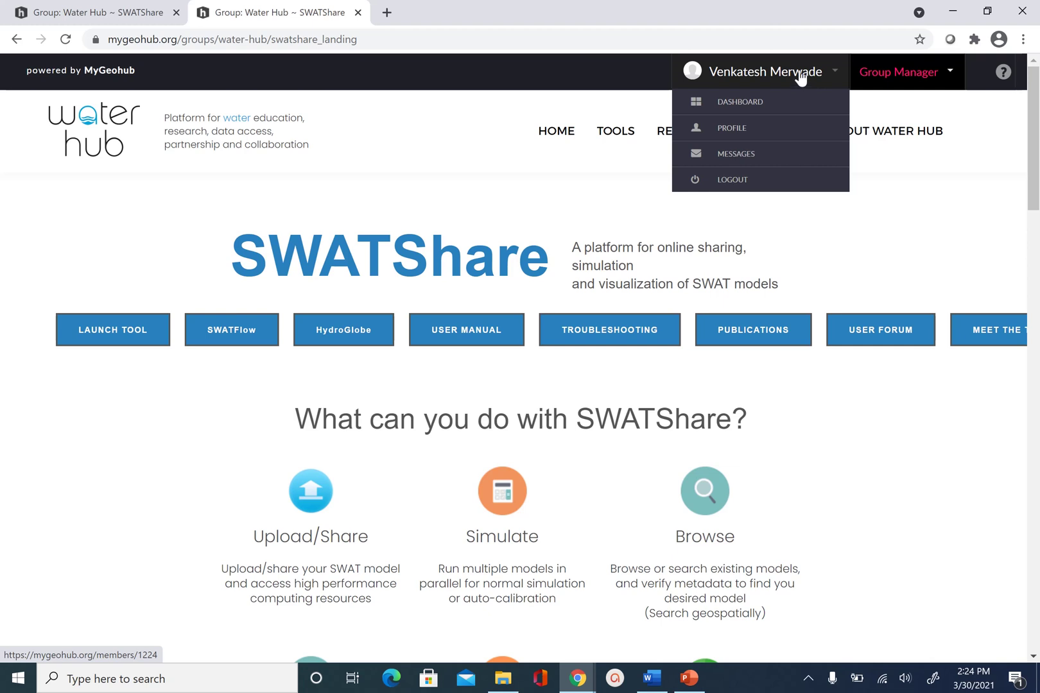
left_click(942, 81)
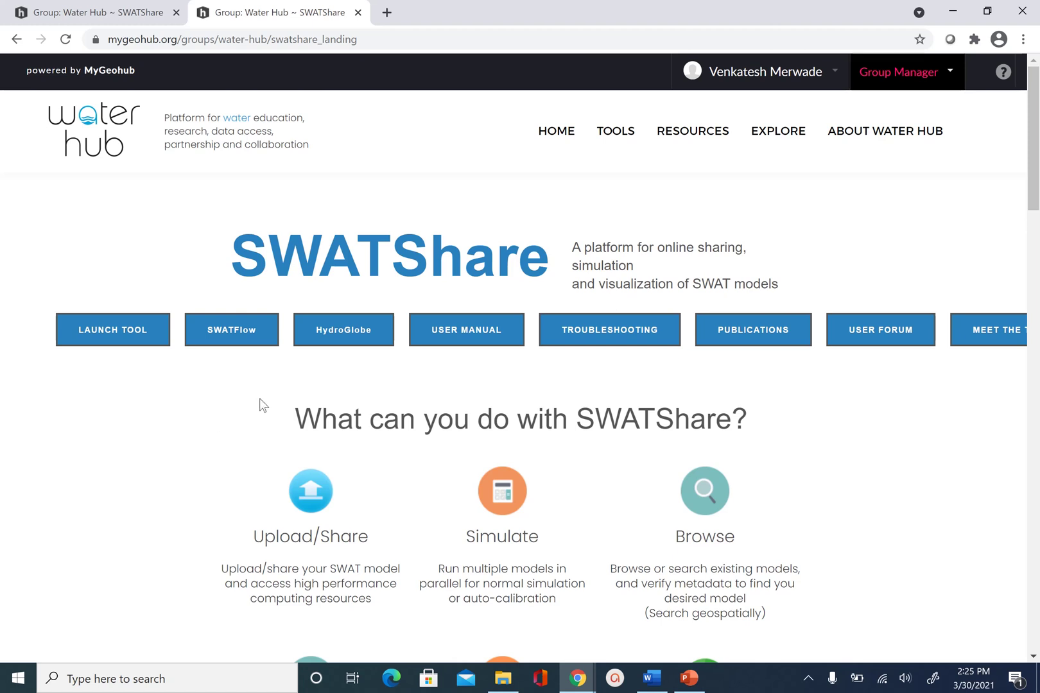
- Launch SWATShare and open the Discovery map, panned to show the whole United States
left_click(120, 347)
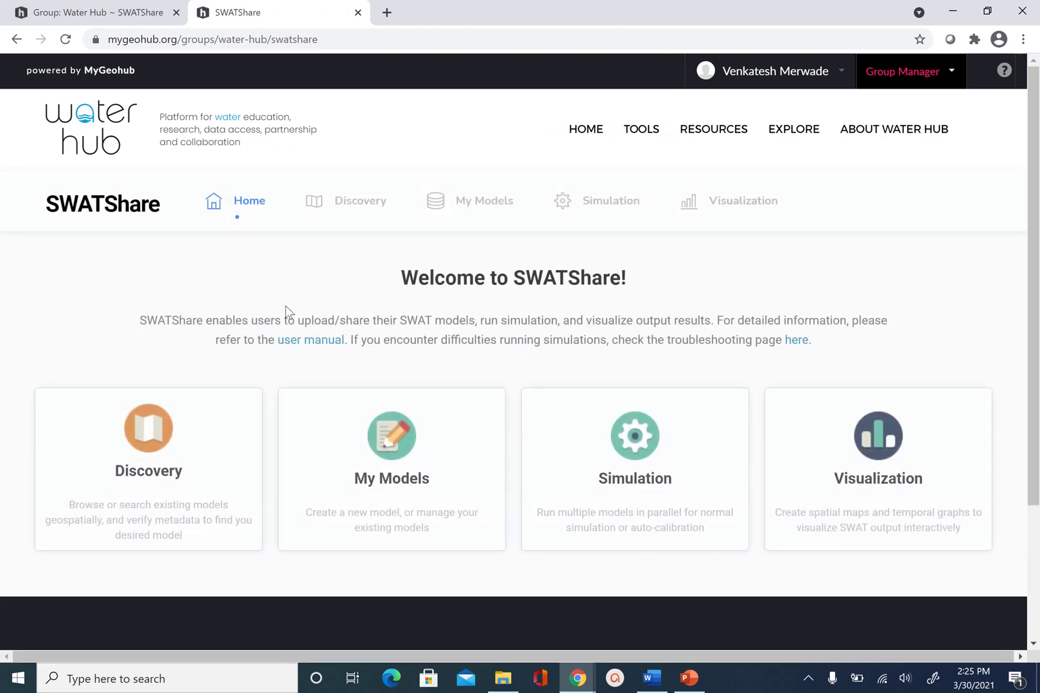
scroll(287, 311, "down", 2)
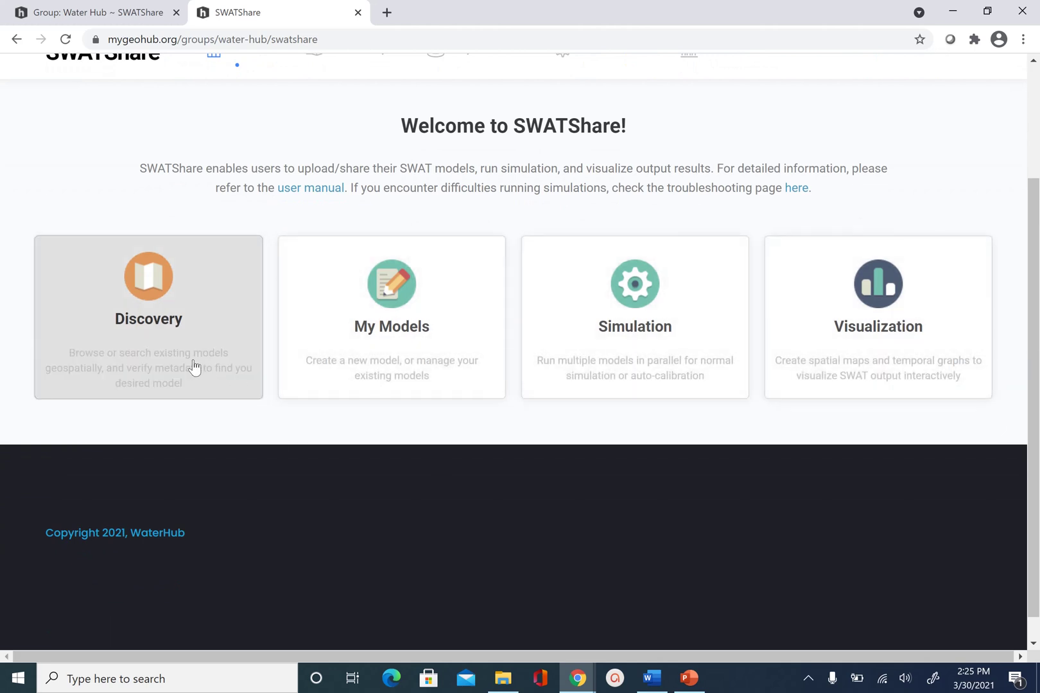
left_click(194, 361)
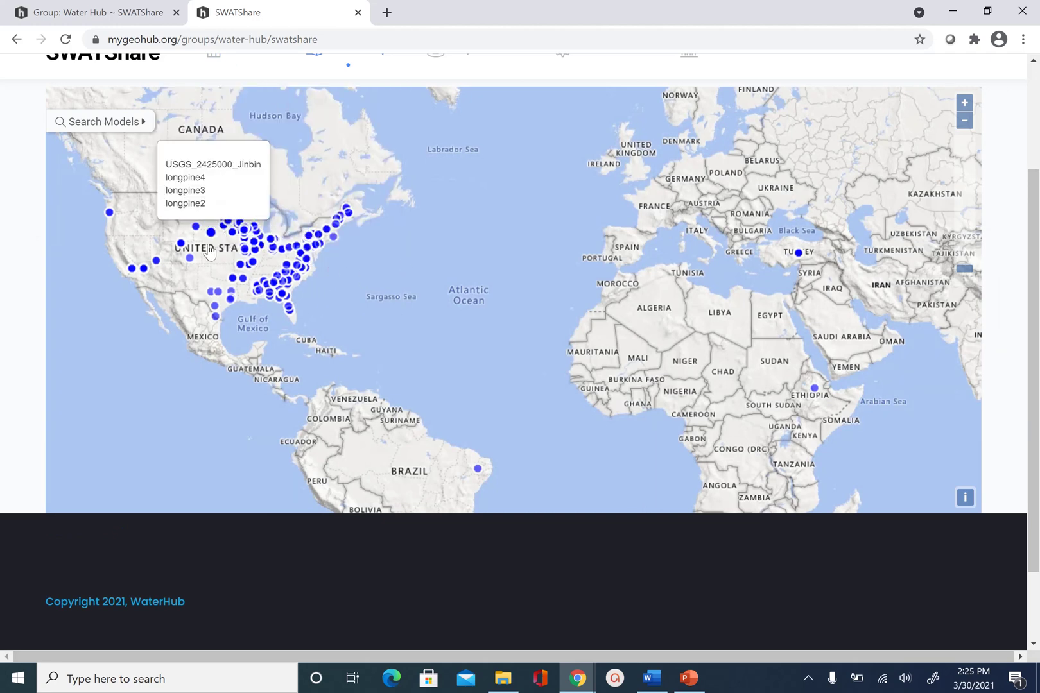
mouse_move(304, 268)
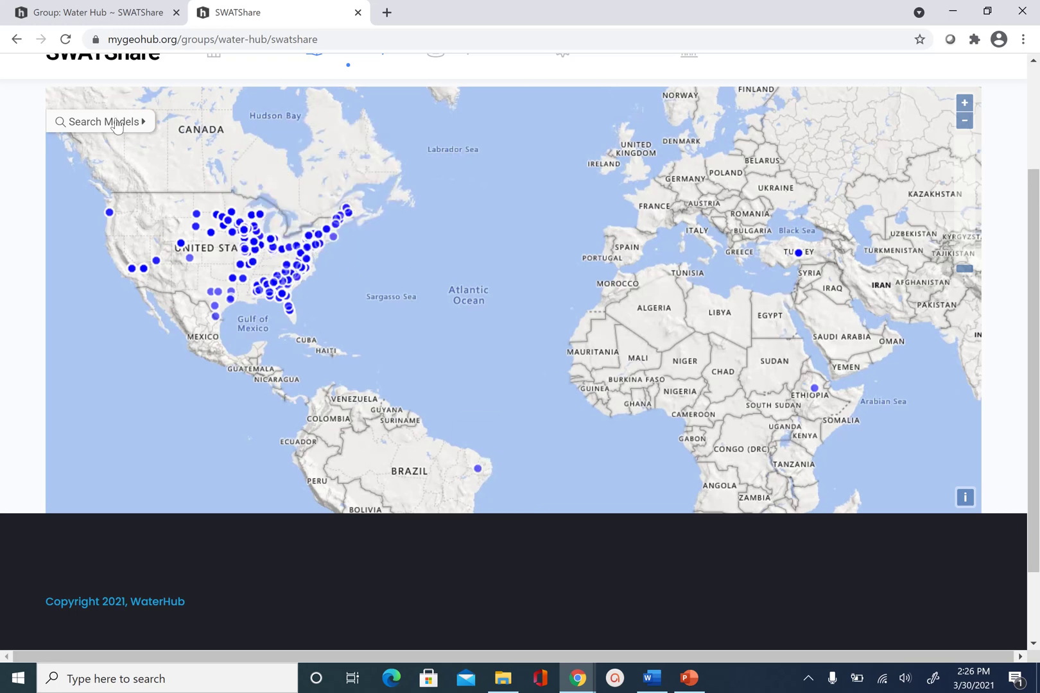
scroll(367, 196, "up", 1)
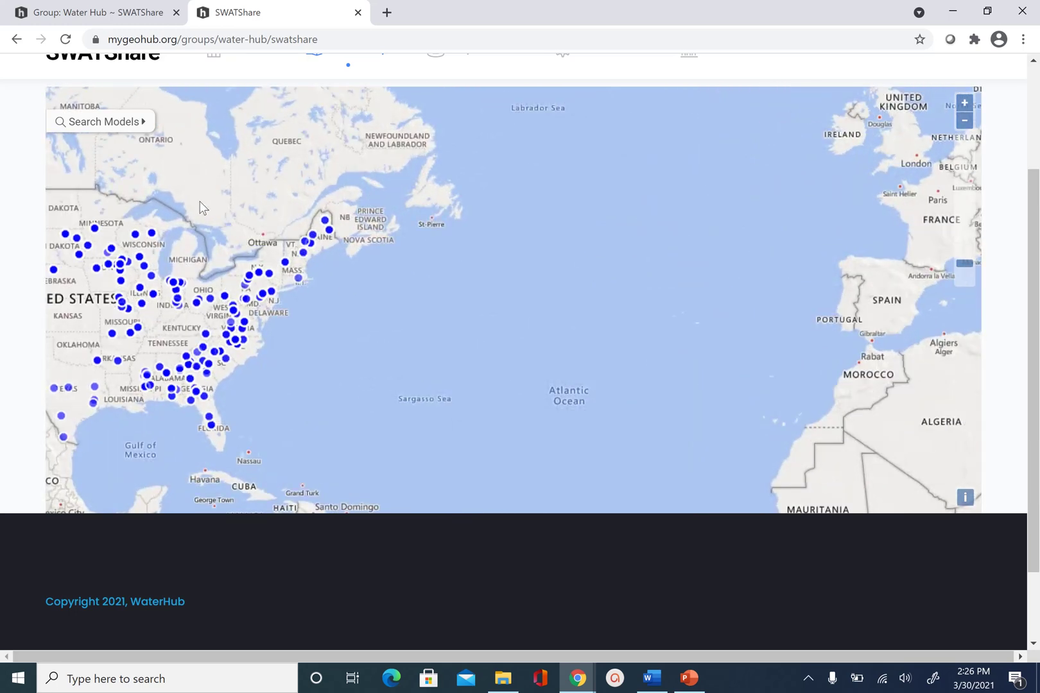
left_click_drag(204, 201, 425, 222)
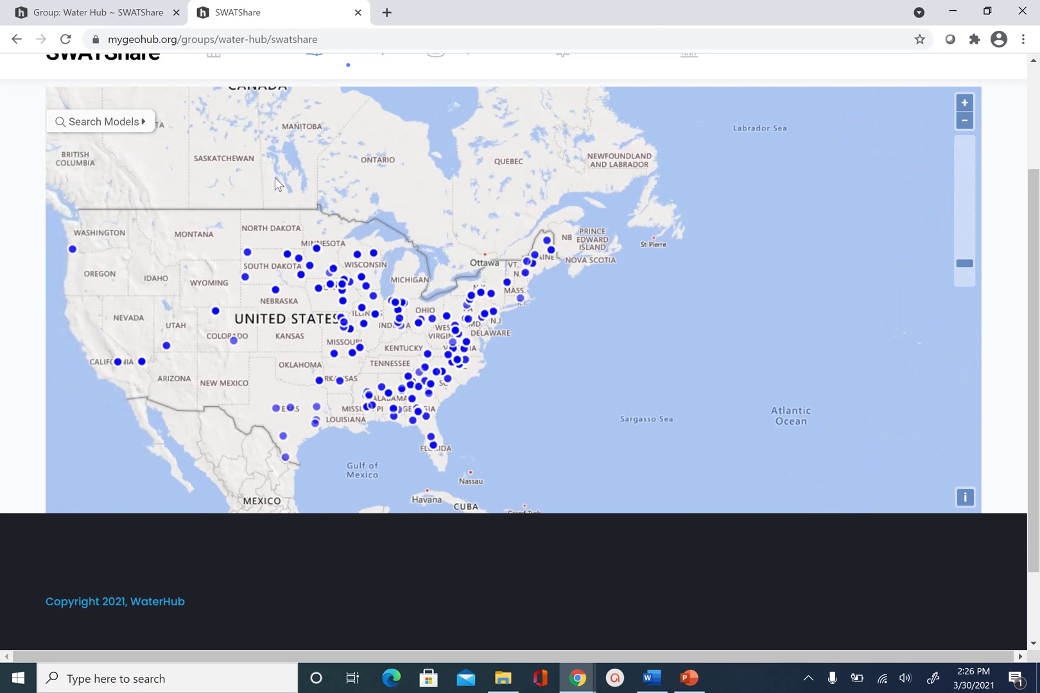
- Return to the page top and show the My Models list of 27 models
left_click(17, 39)
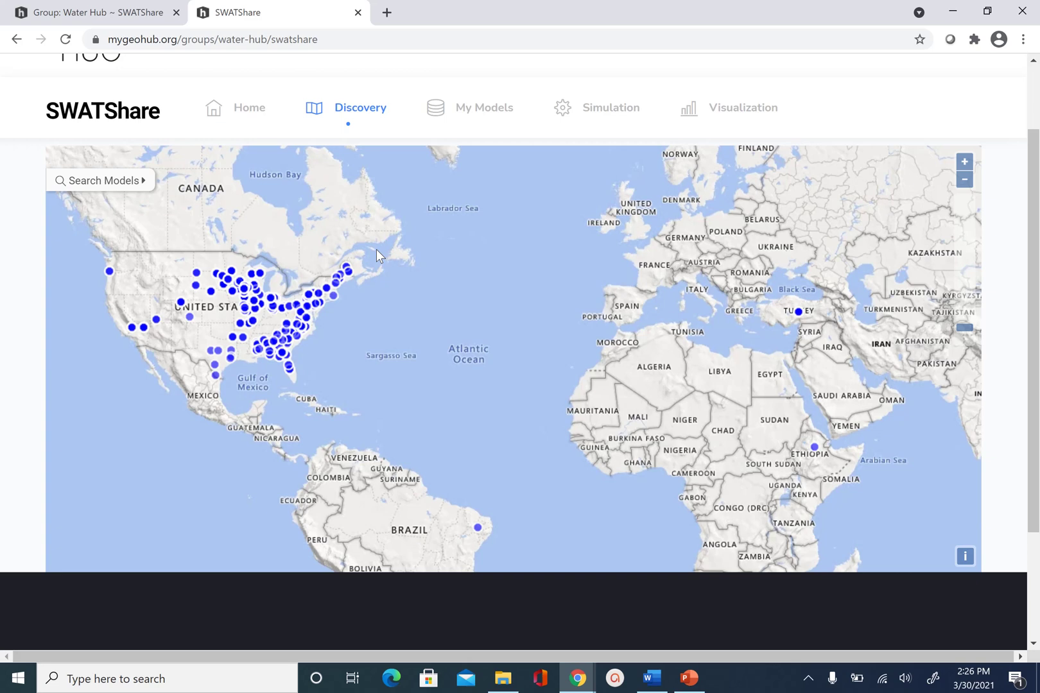
left_click(474, 114)
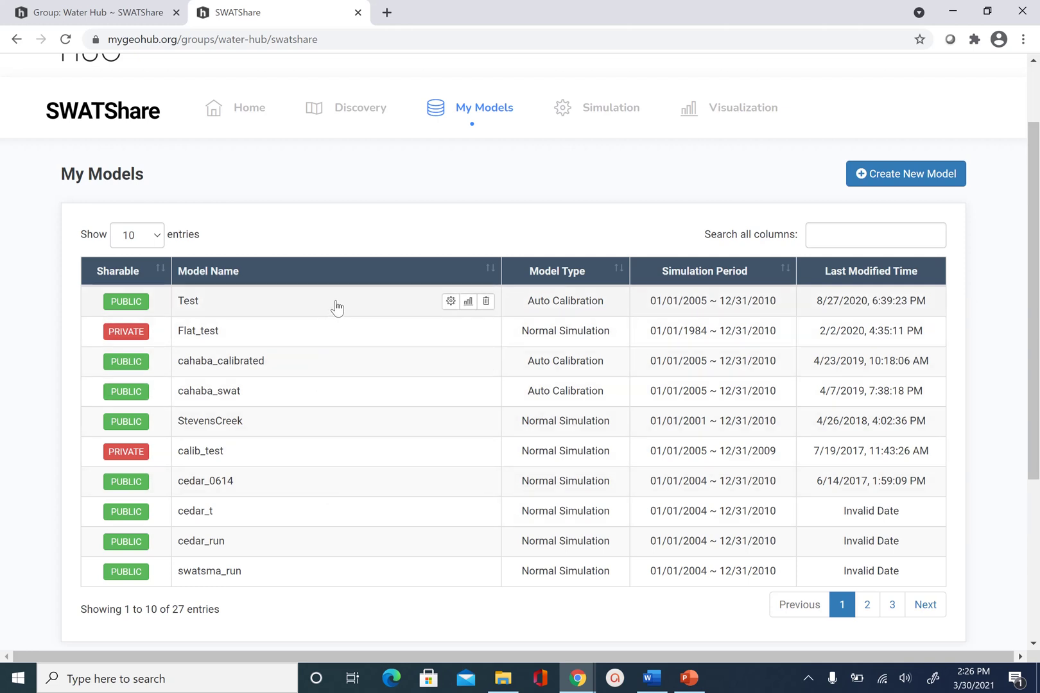
- Start a new model and tile the browser and qswat folder windows side by side
left_click(918, 184)
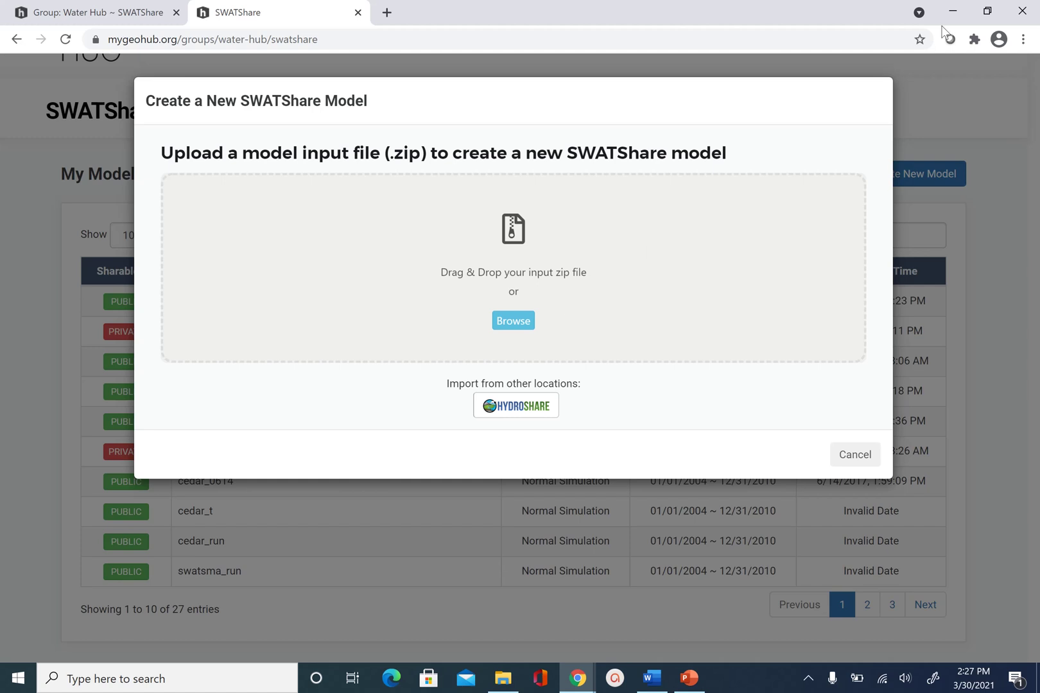
left_click(987, 11)
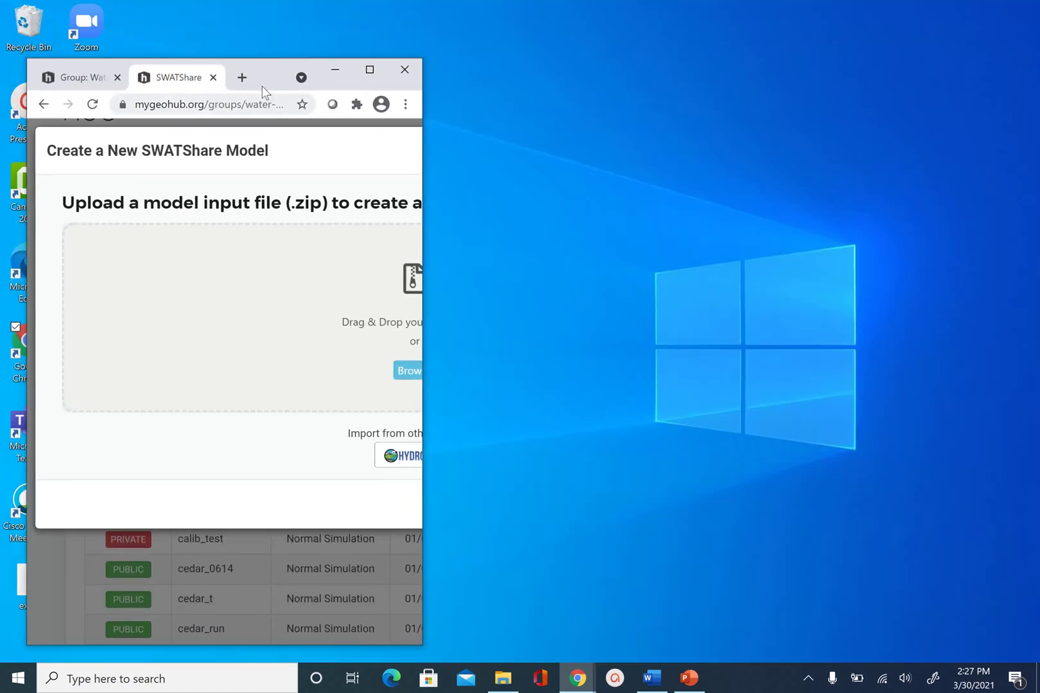
left_click_drag(421, 178, 569, 180)
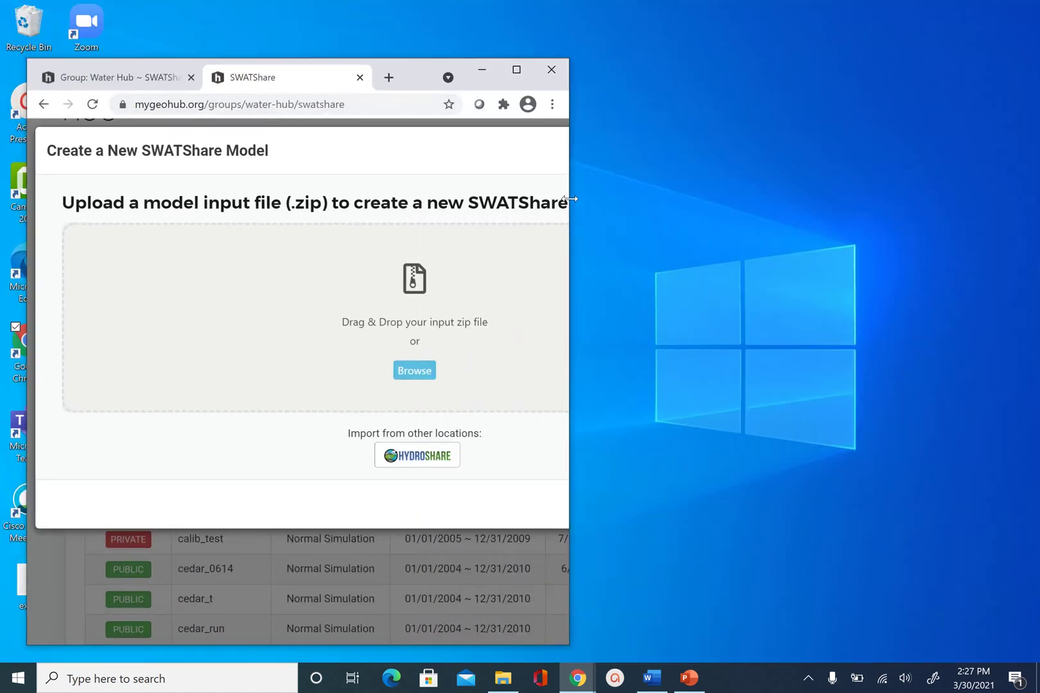
left_click_drag(414, 71, 685, 67)
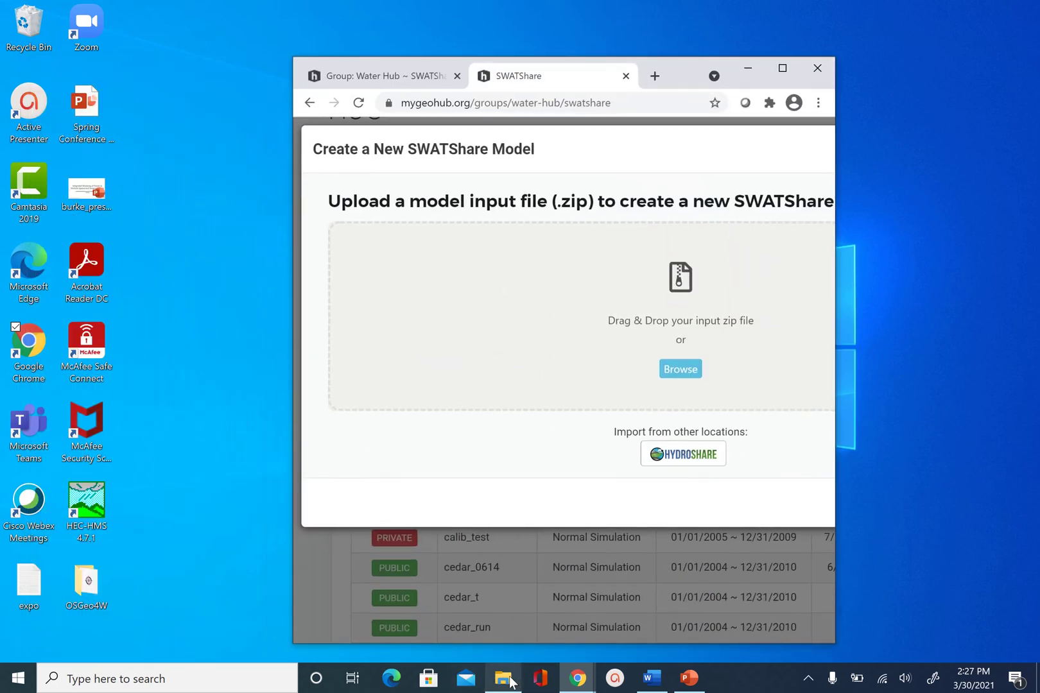
left_click(503, 678)
left_click(985, 7)
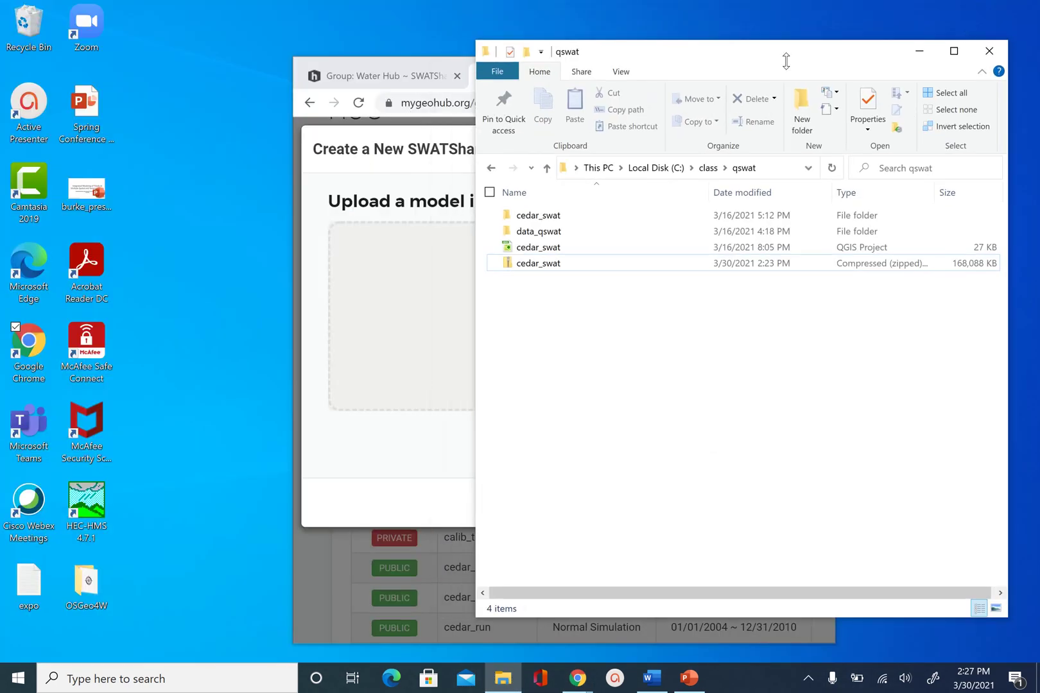
left_click_drag(773, 60, 423, 165)
left_click_drag(667, 62, 870, 26)
left_click(437, 185)
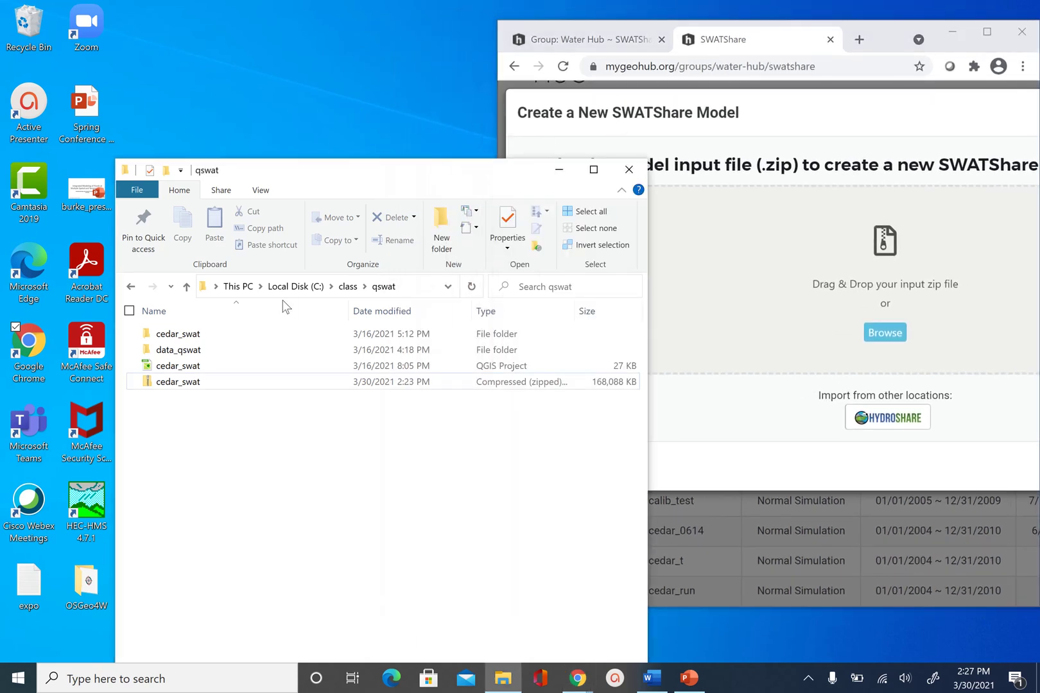
- Drop cedar_swat.zip into the upload area and maximize the browser
left_click(196, 388)
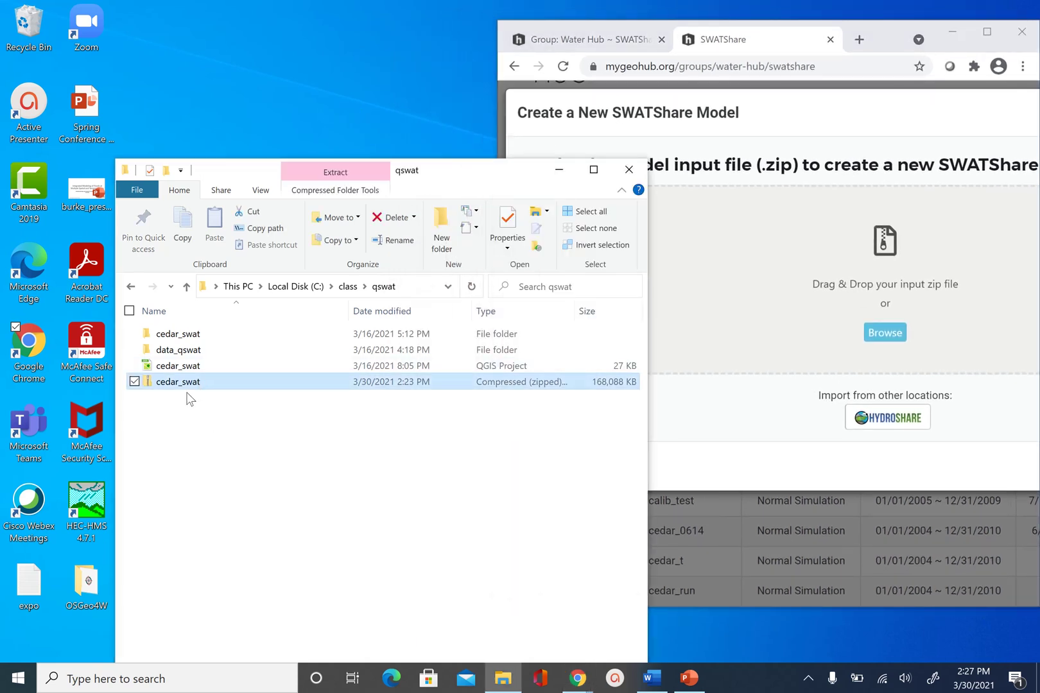
left_click_drag(195, 390, 859, 276)
left_click(977, 34)
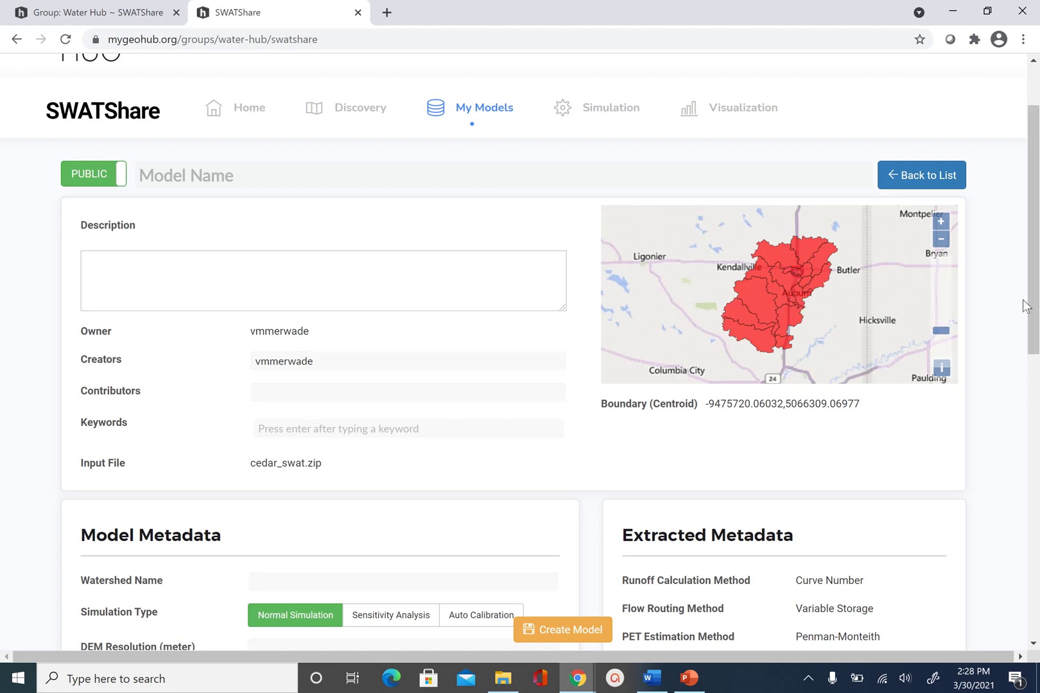
- Scroll through the form to review the watershed map and metadata: 715.393 km², 17 subbasins, 97 HRUs
left_click_drag(1030, 297, 1028, 456)
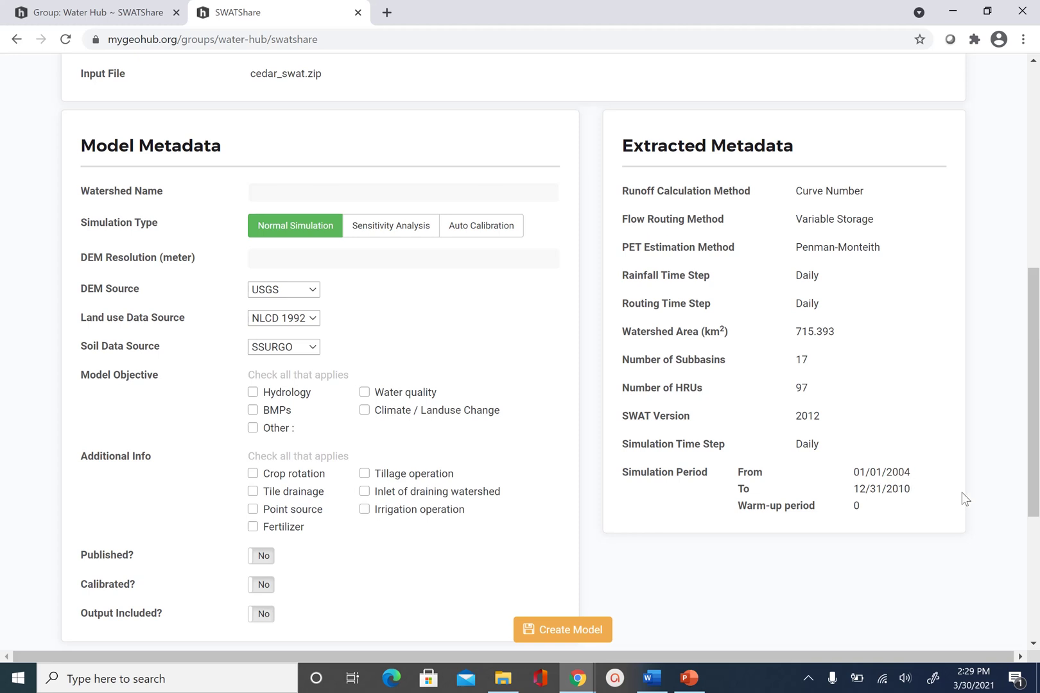
left_click_drag(1036, 441, 1035, 457)
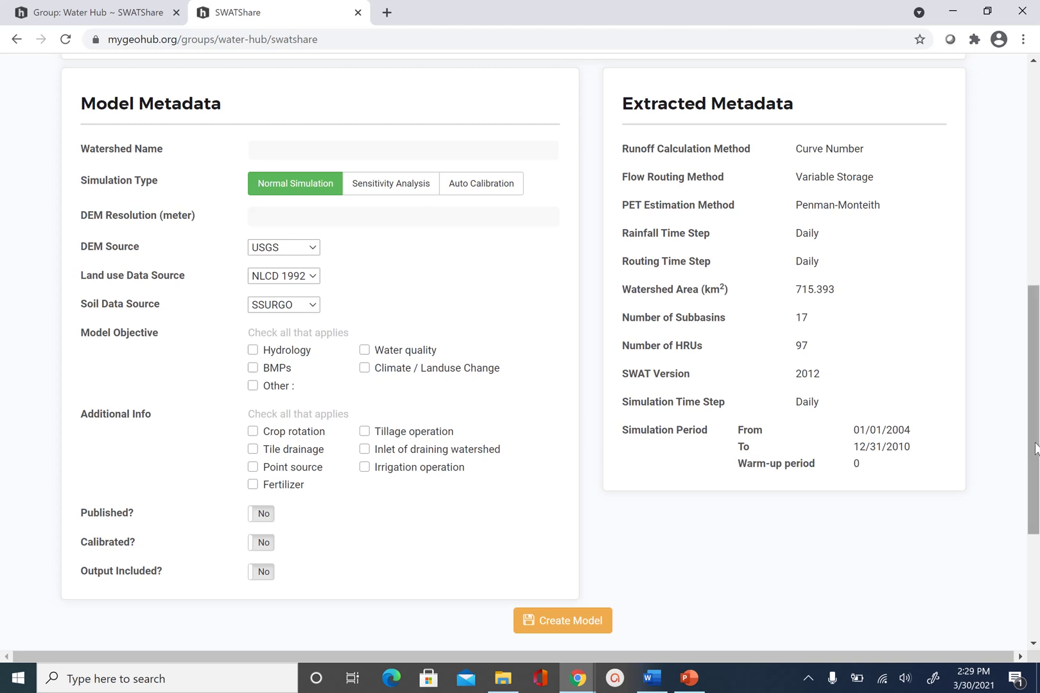
left_click_drag(1035, 449, 1034, 417)
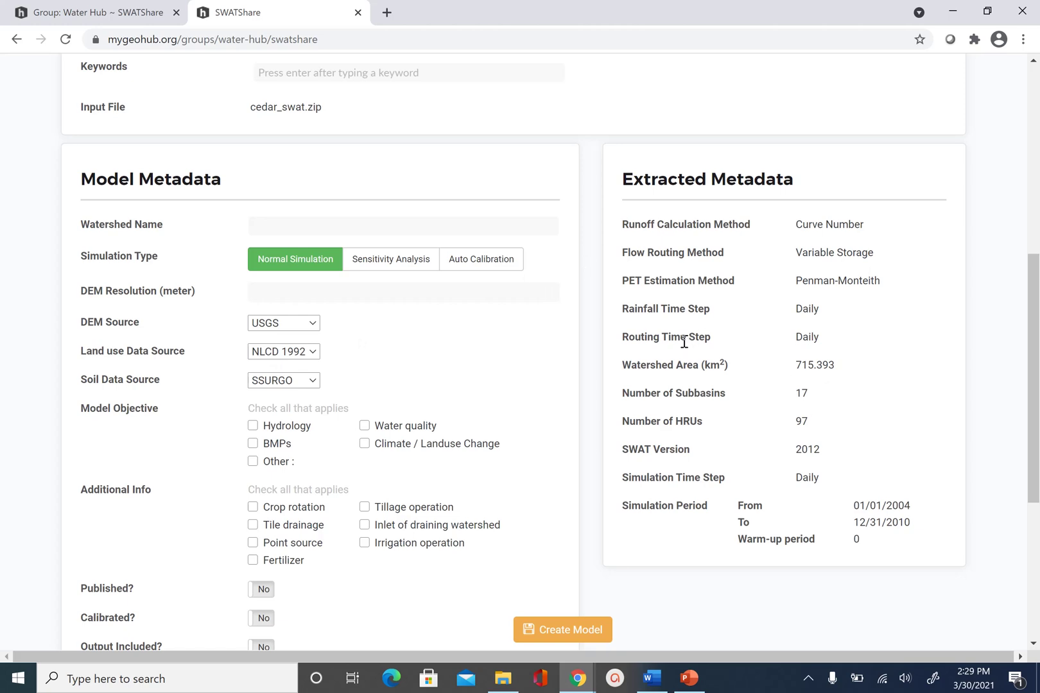
scroll(659, 329, "up", 5)
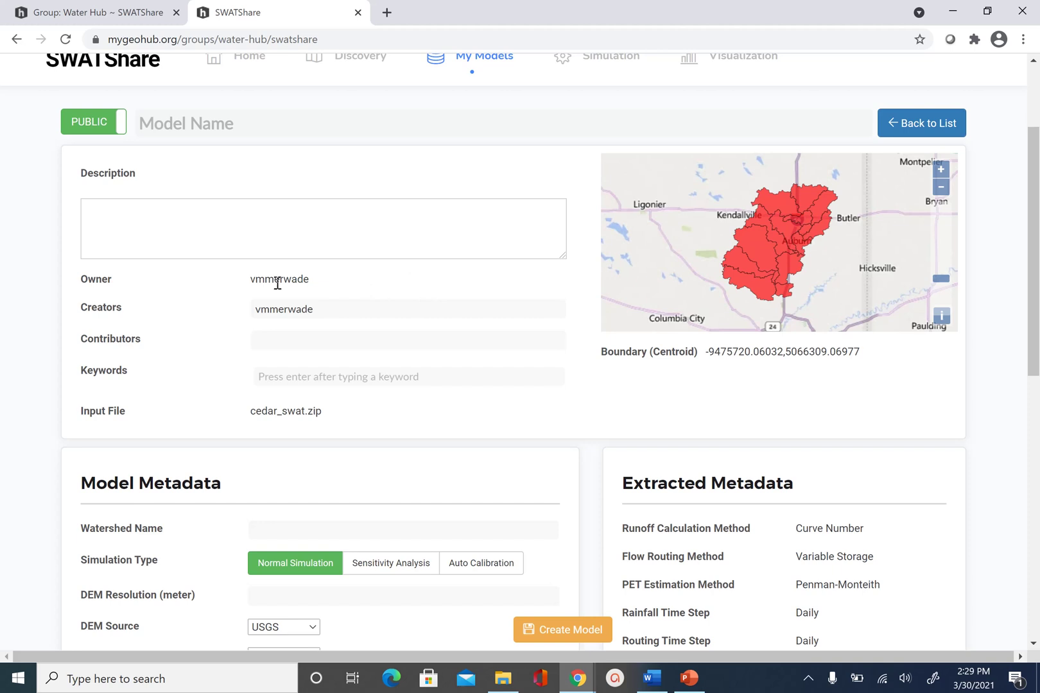
- Describe the model as built by the author for a hydrology class on Cedar Creek Watershed, Indiana, uploaded for auto-calibration
left_click(255, 231)
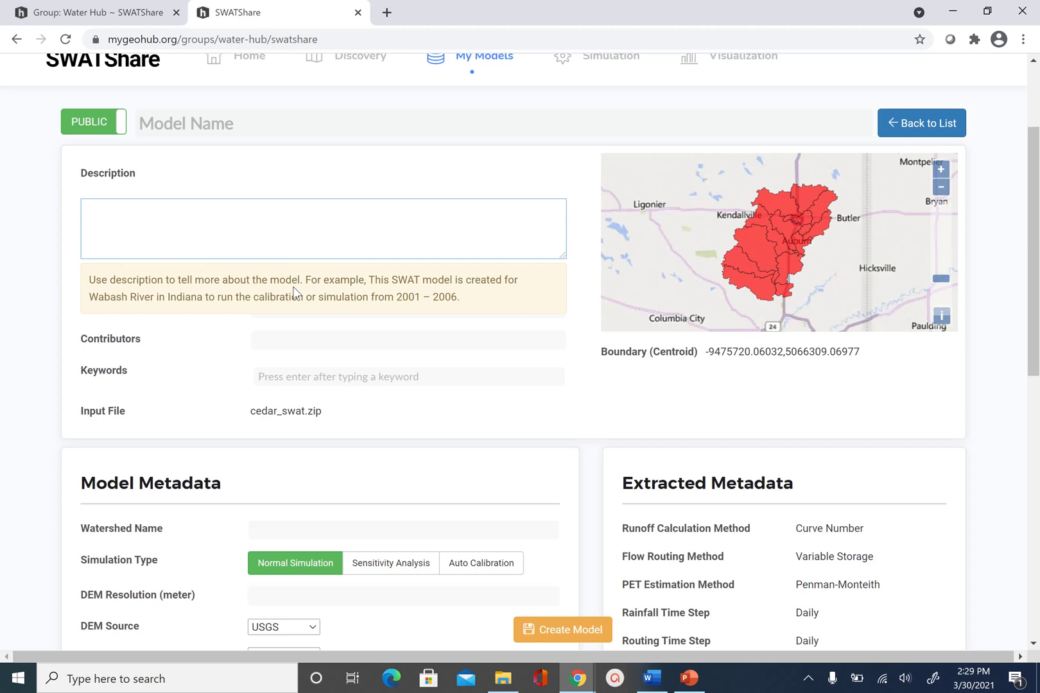
type("This model was created for ")
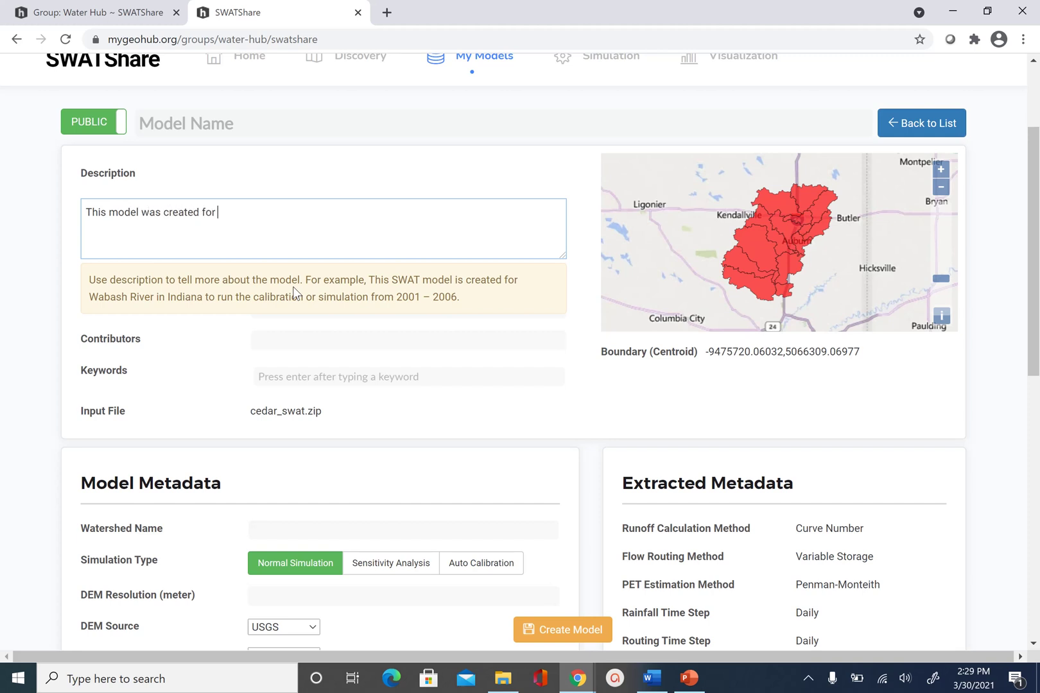
type("a hydrology class by V")
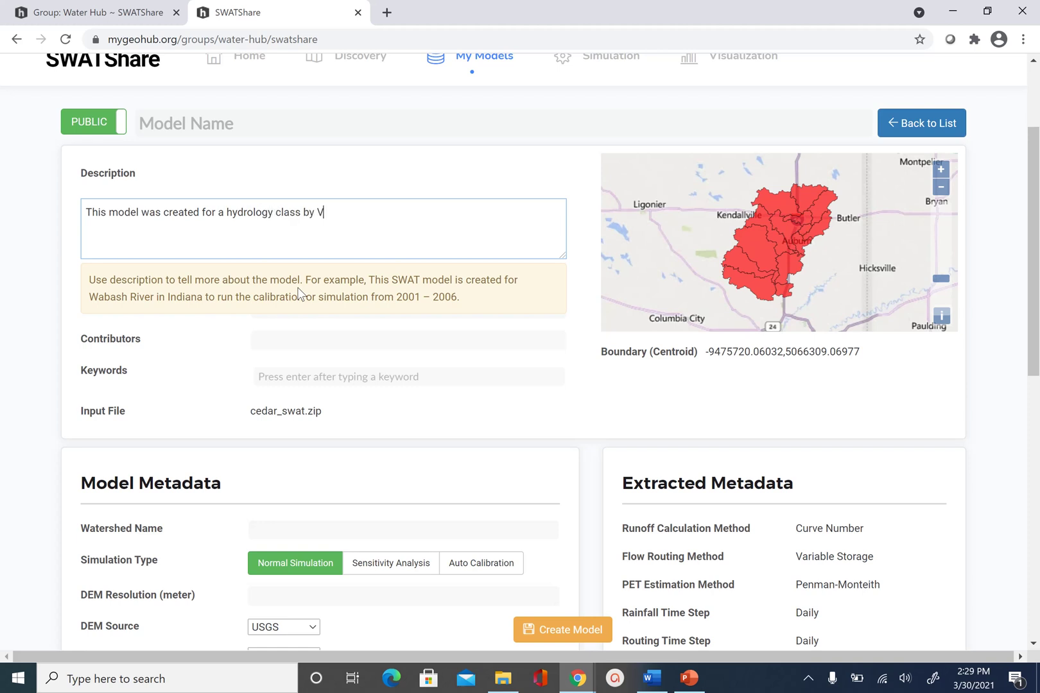
type("enkatesh Merwade for c")
key("BackSpace")
type("Cedar ")
type("Creek ")
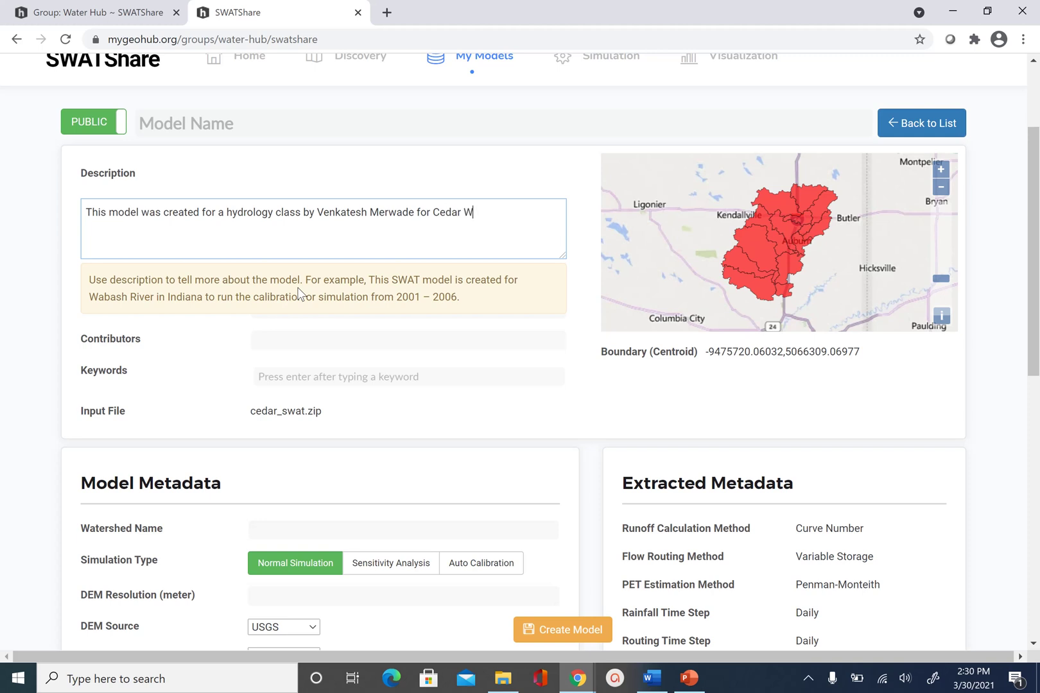
type("Watershed in Indiana. This")
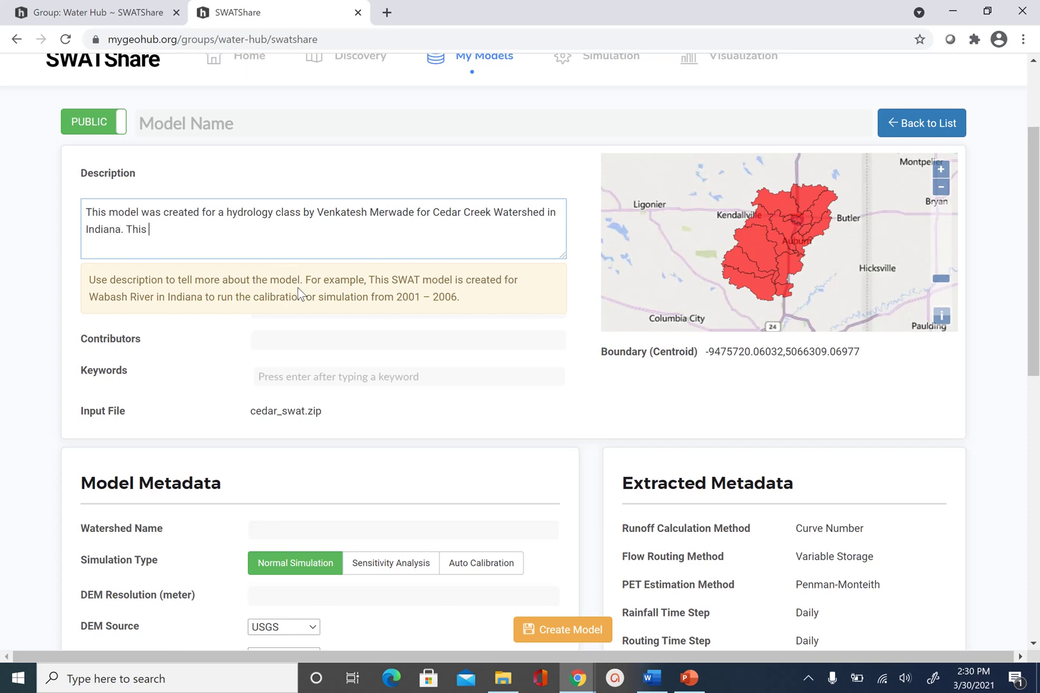
type(" model is uploaded for au")
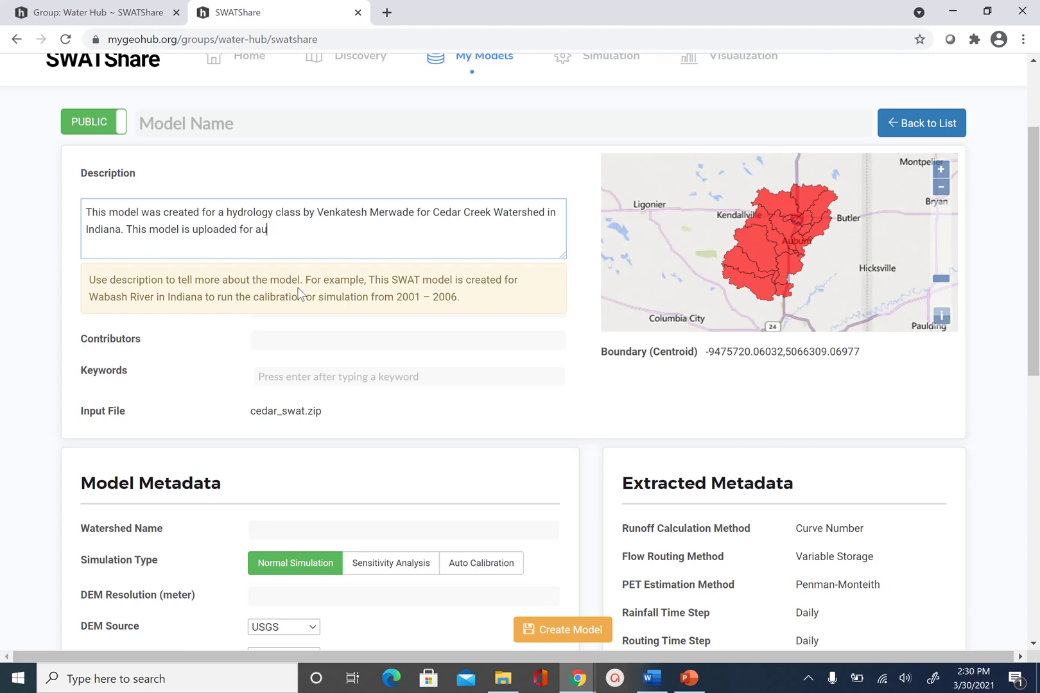
type("to-calibration.")
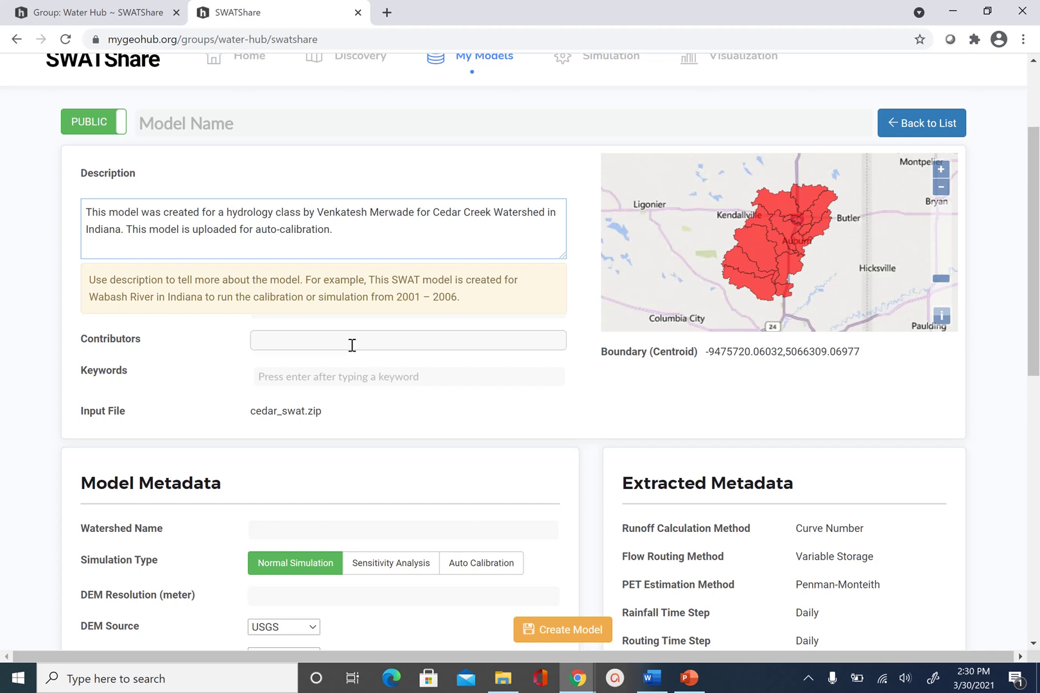
- Enter the author's full name as the model contributor
left_click(352, 344)
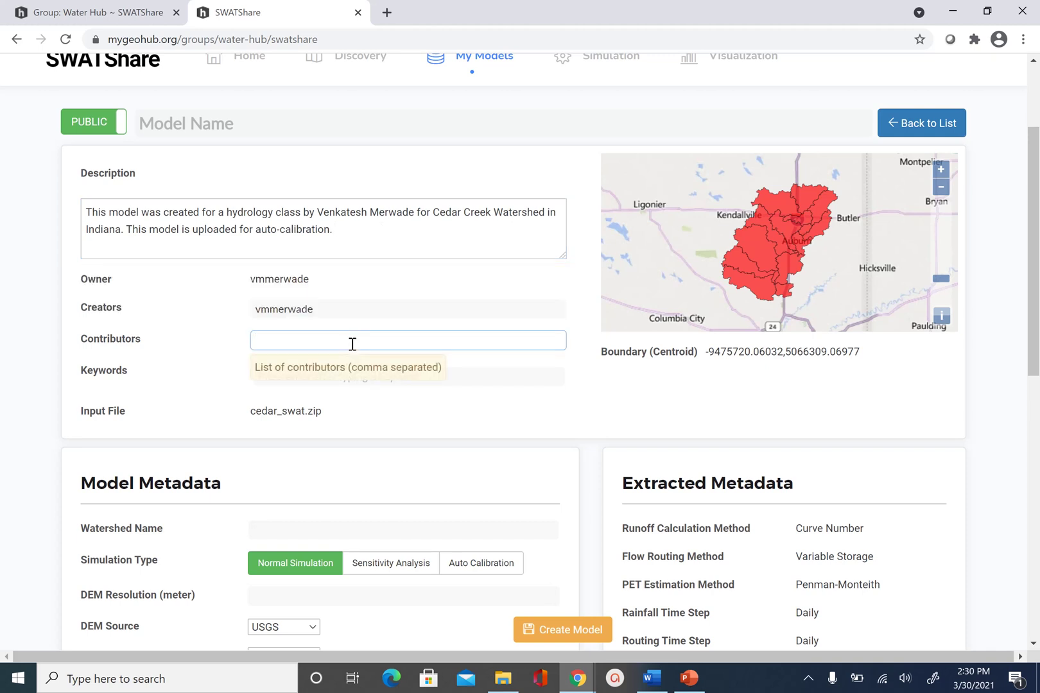
type("Venkatesh Merwade")
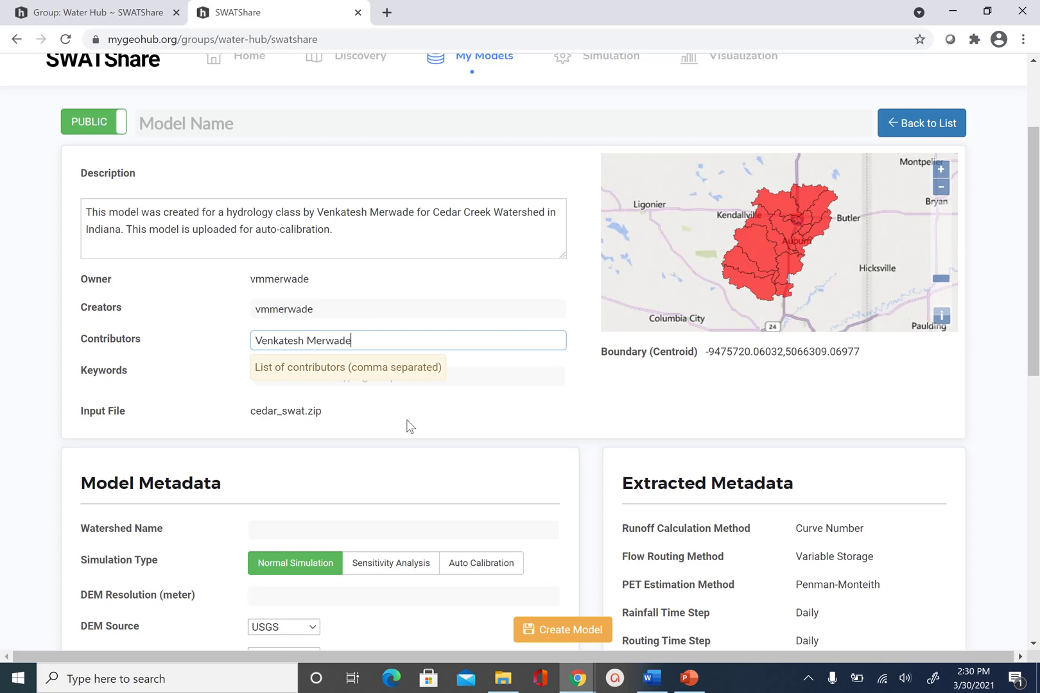
left_click(411, 426)
- Add the keywords cedar creek, hydrology and auto-calibration
left_click(423, 381)
left_click(423, 382)
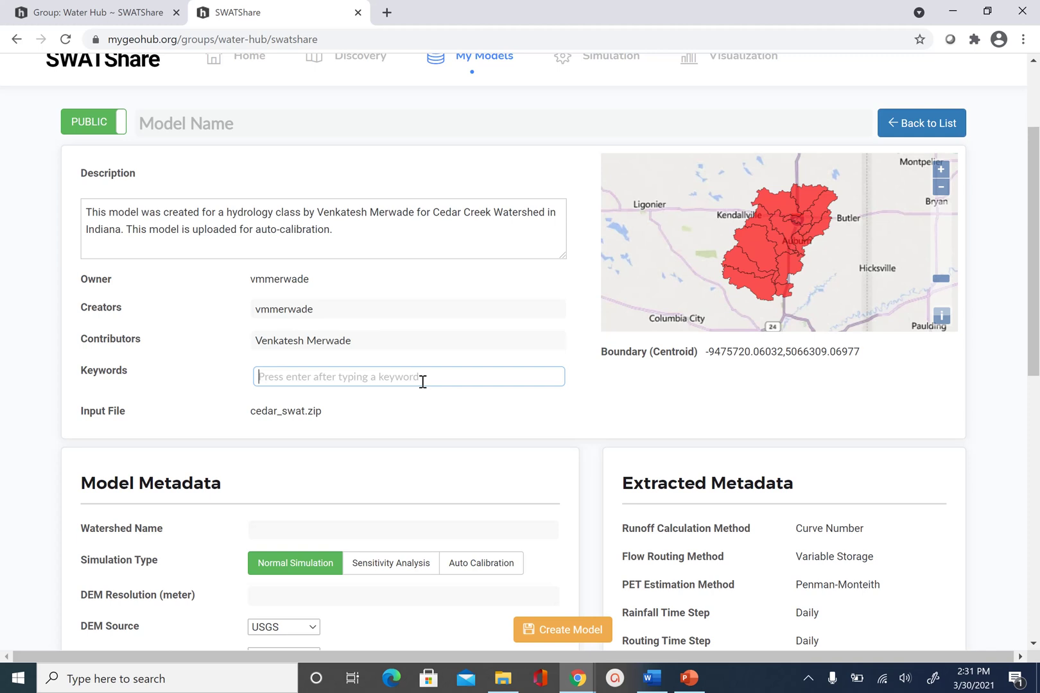
type("ceda")
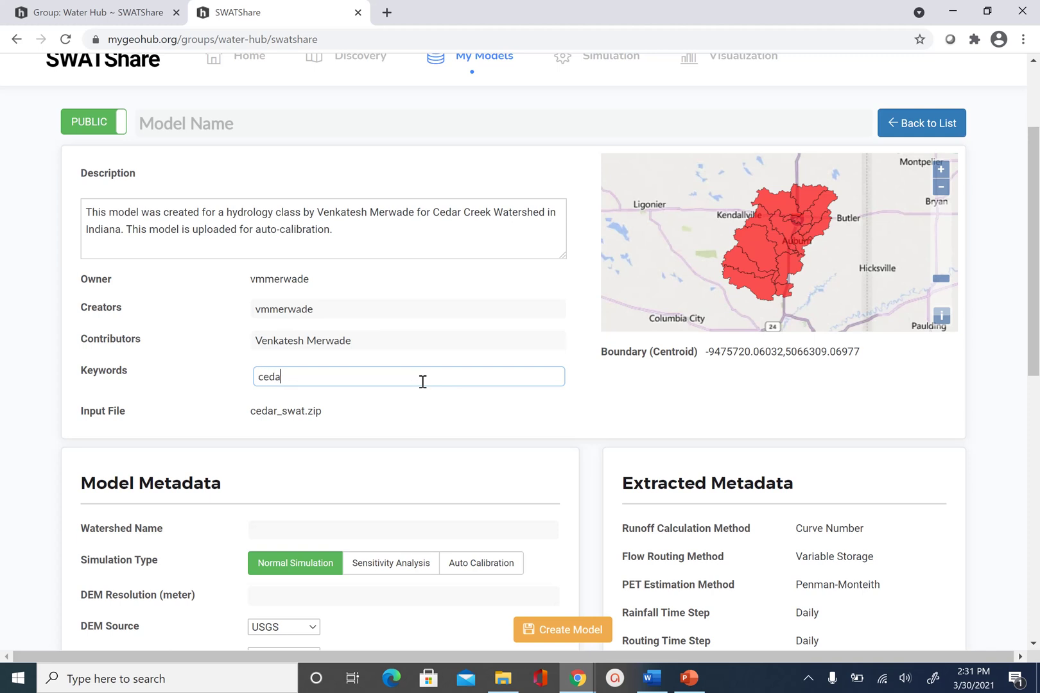
type("r creek")
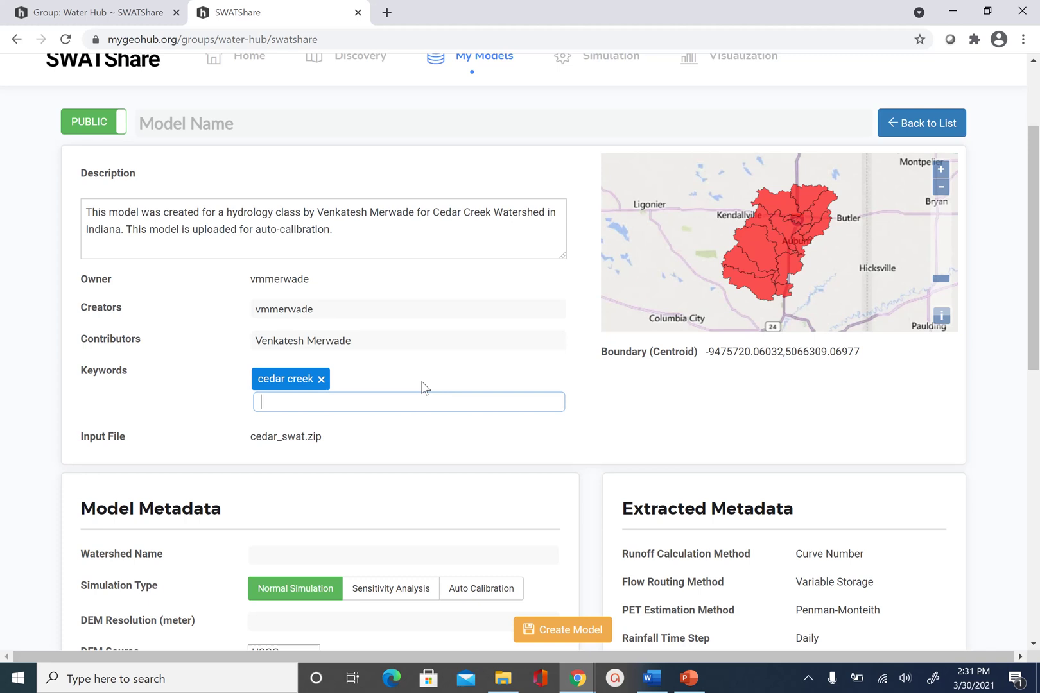
type("hydrologiy")
key("Return")
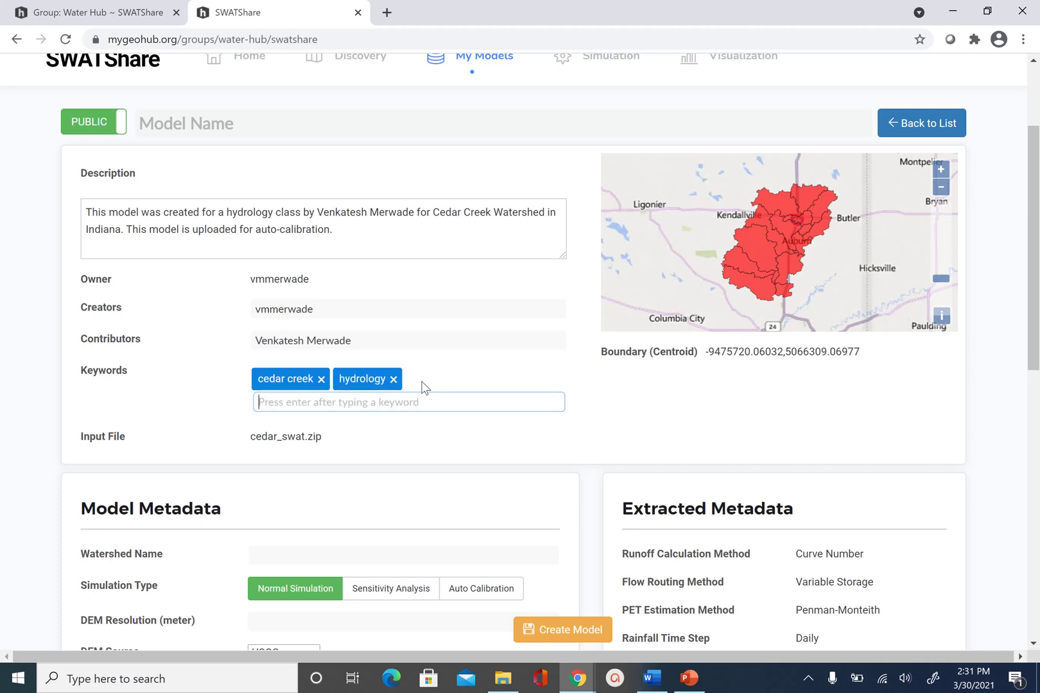
type("auto")
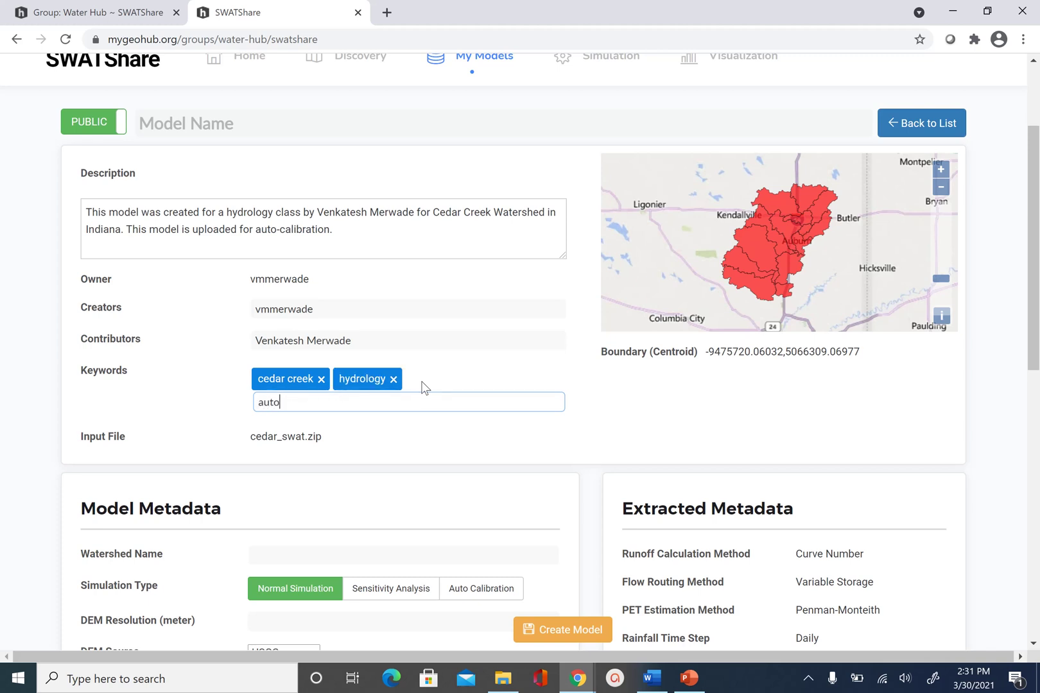
type("-calibration")
key("Return")
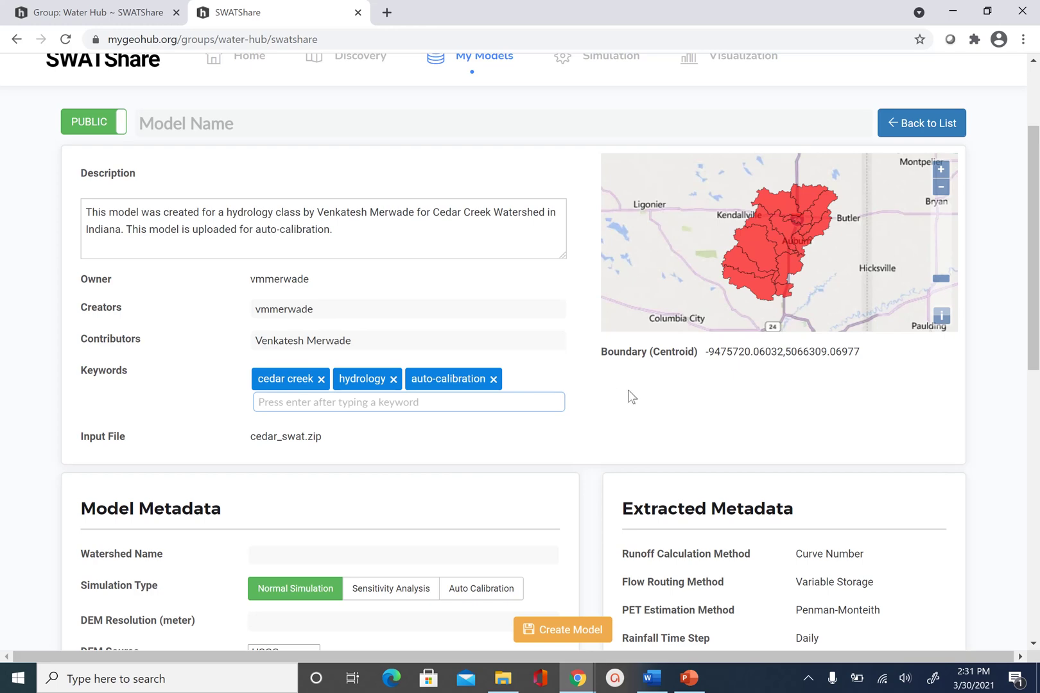
- Name the watershed 'Cedar Creek In Indiana, USA', choose Auto Calibration, and set DEM resolution to 30
scroll(632, 397, "down", 3)
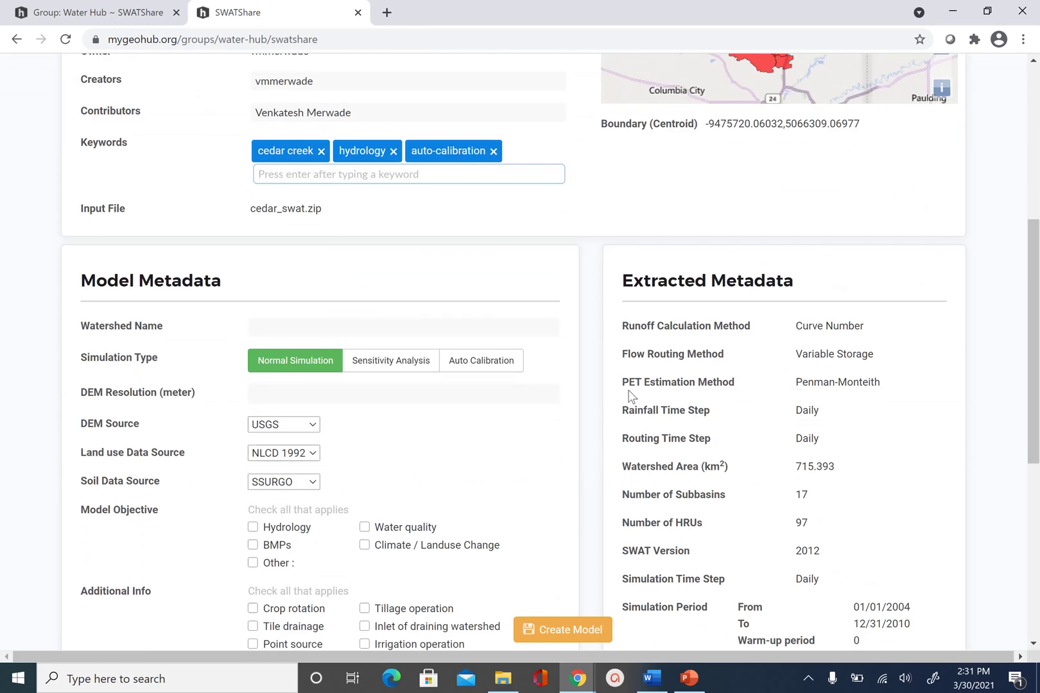
left_click(281, 326)
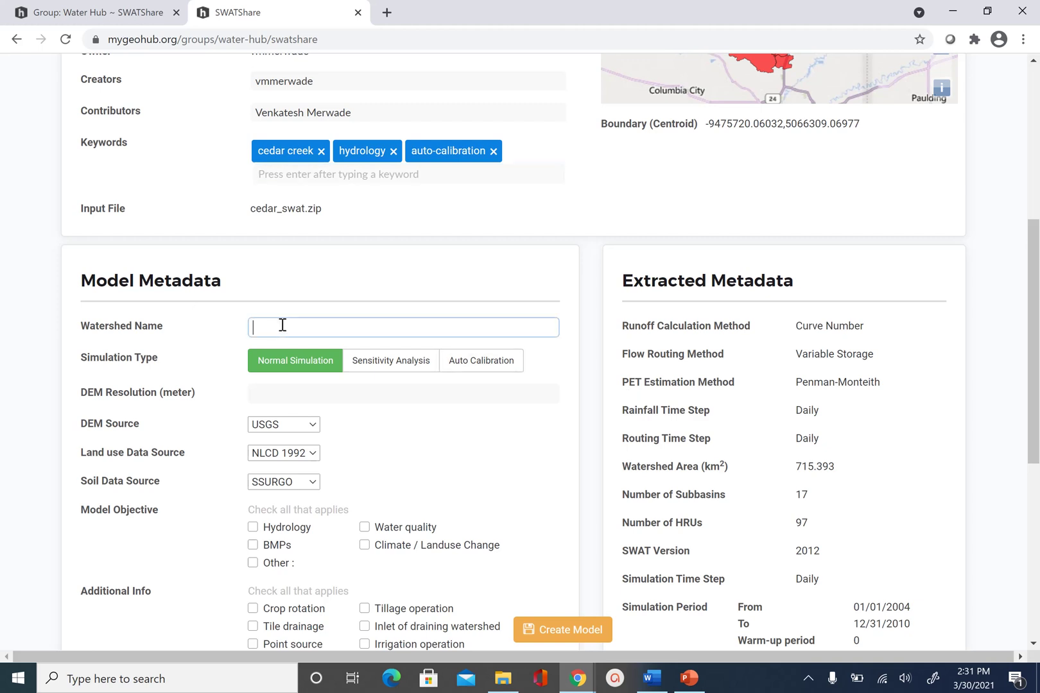
type("Cedar Creek In Indiana, USA")
scroll(350, 343, "down", 2)
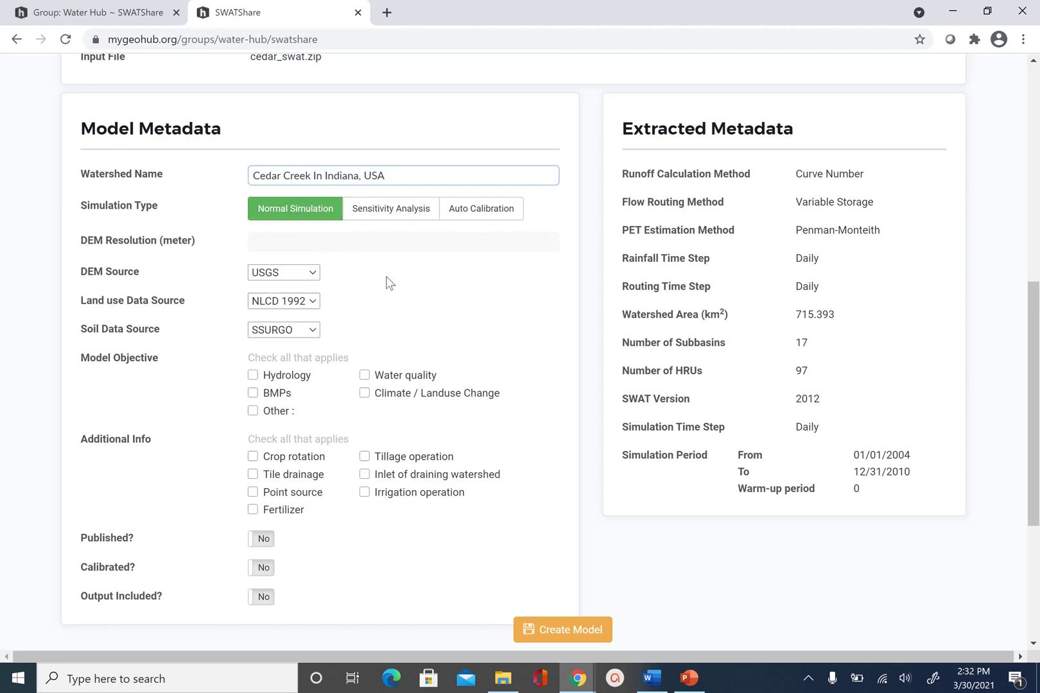
left_click(485, 213)
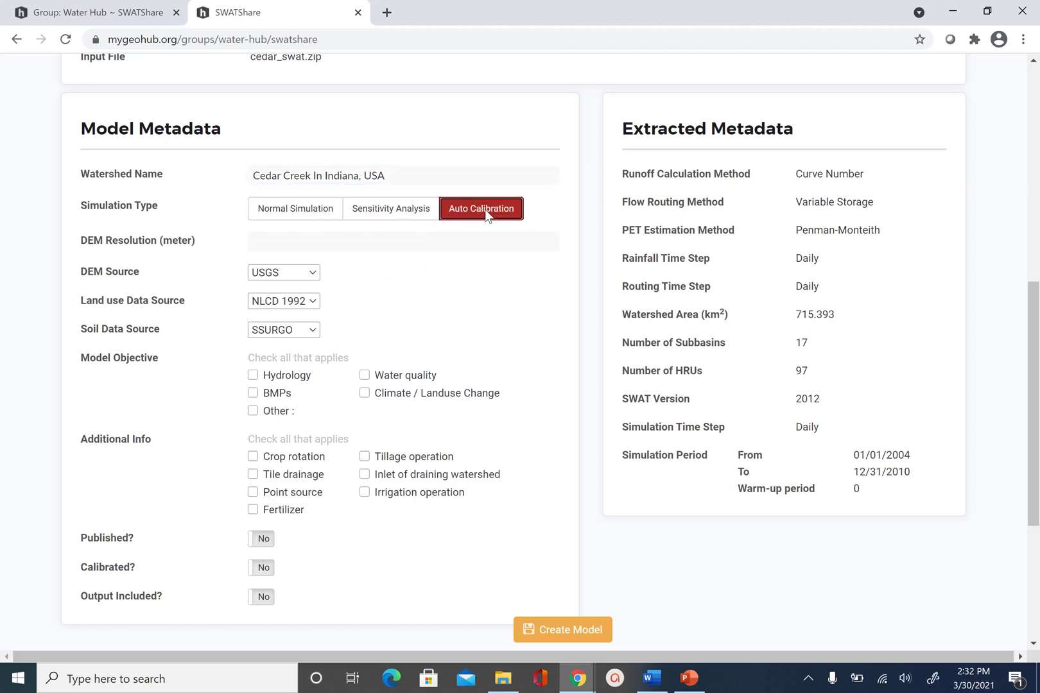
left_click(348, 244)
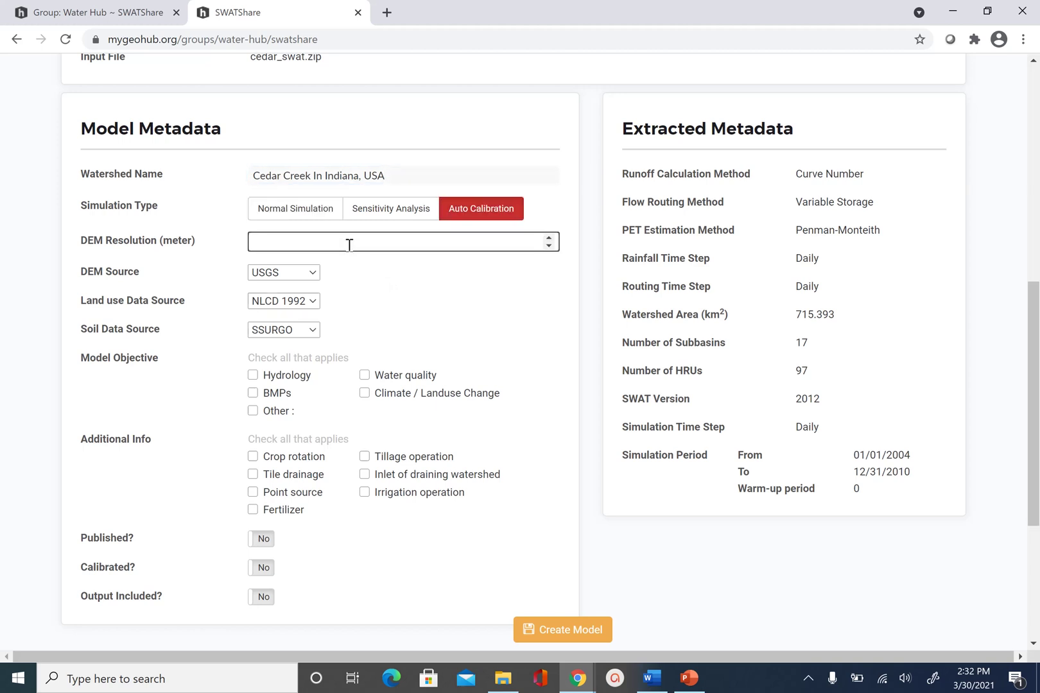
type("30")
scroll(363, 285, "down", 3)
- Set land use source to OTHER (NLCD 2011), soil to OTHER (STATSGO2), and tick Hydrology
left_click(316, 152)
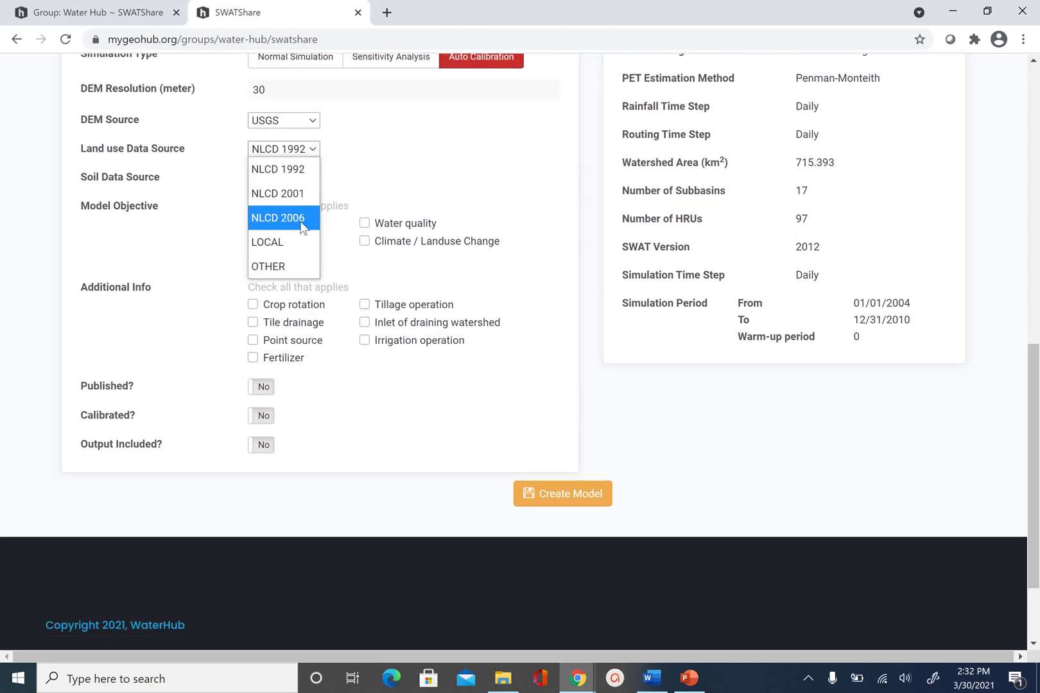
left_click(295, 265)
left_click(369, 145)
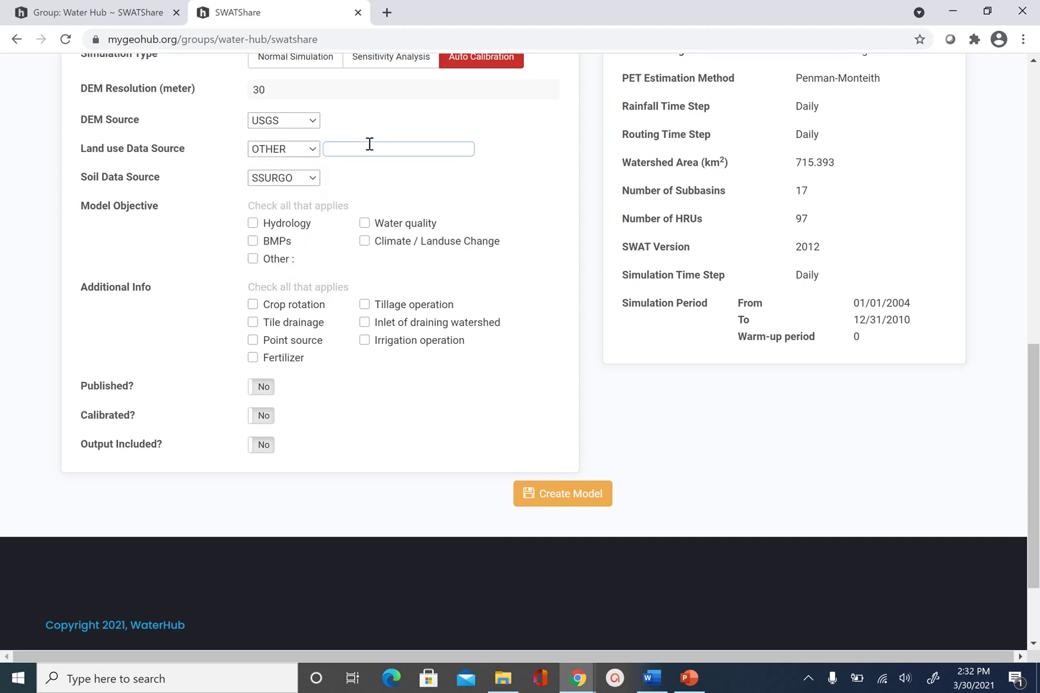
type("NLCD 2011")
left_click(314, 181)
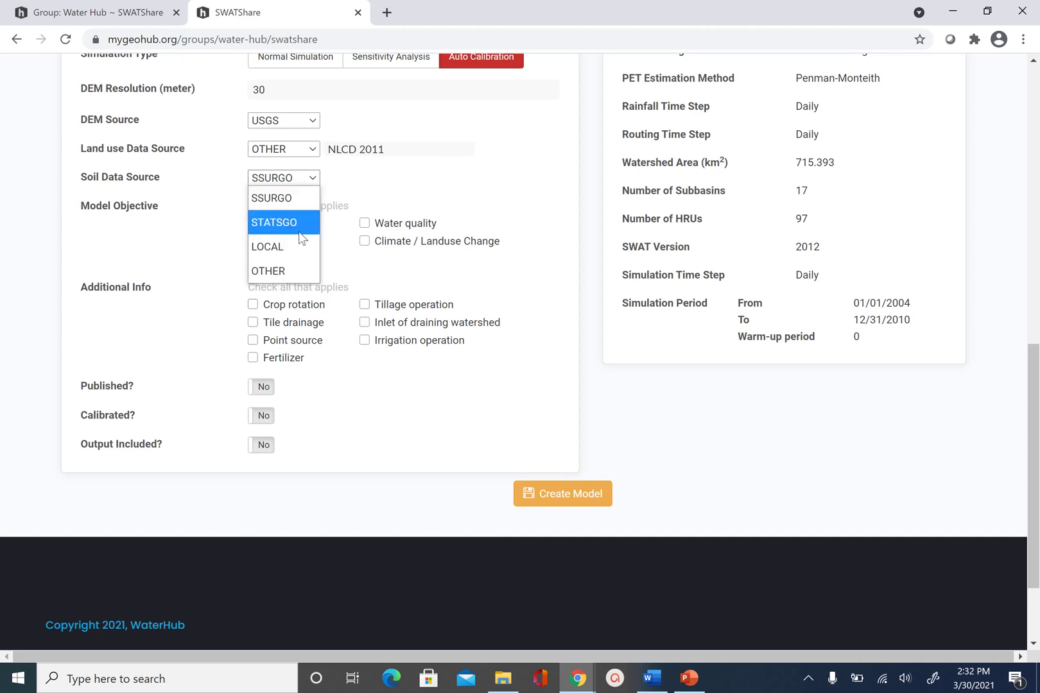
left_click(285, 270)
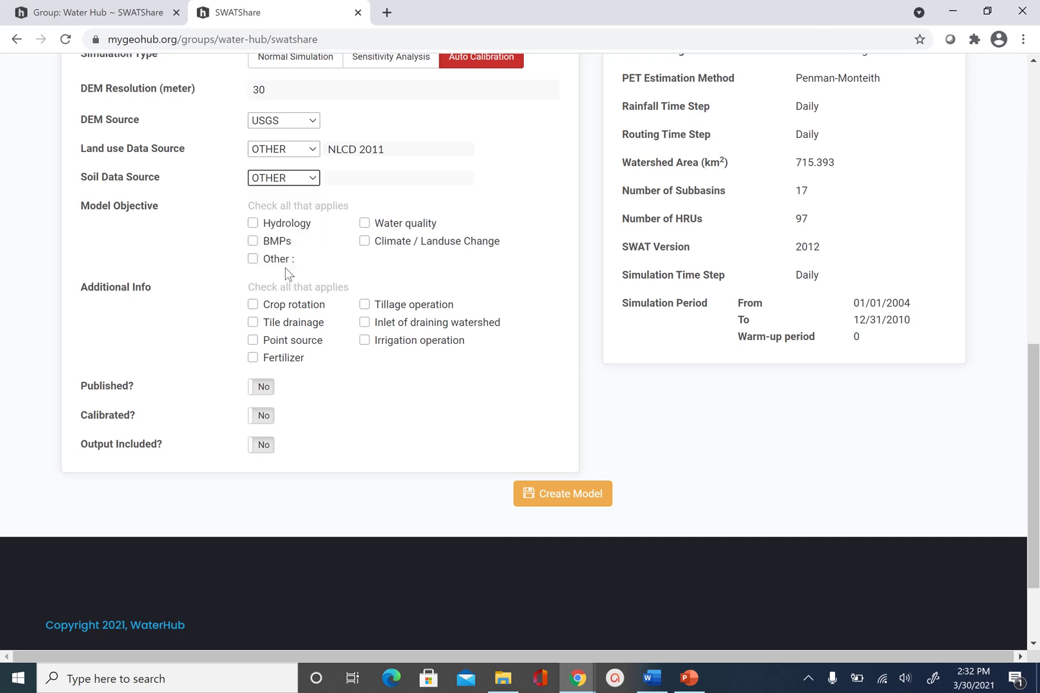
left_click(375, 182)
type("ST")
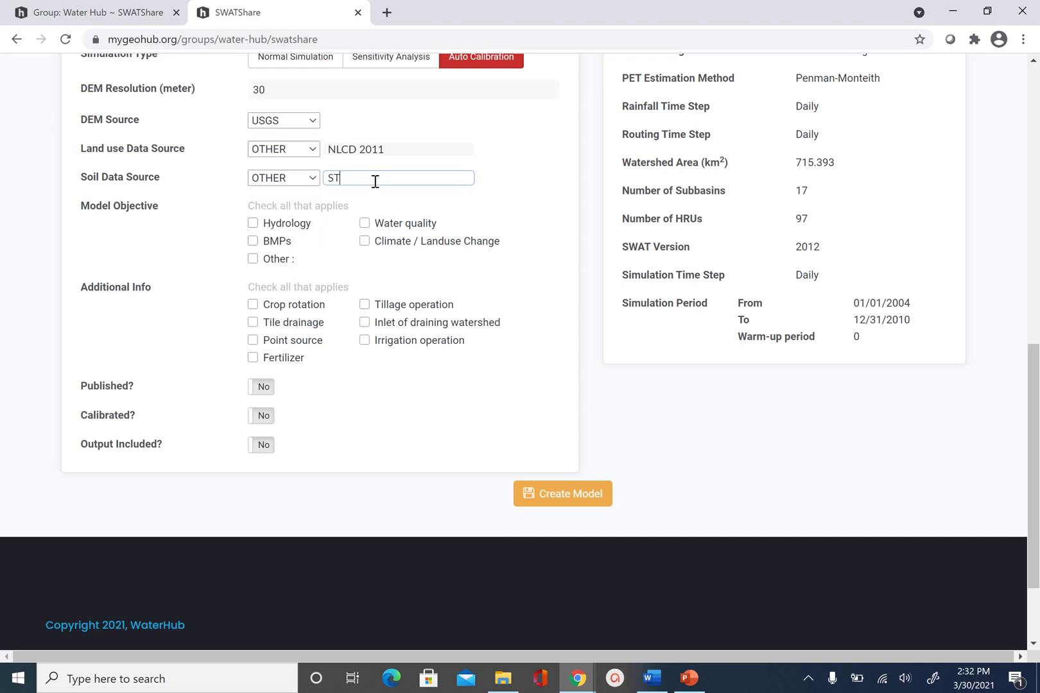
type("ATSGO2")
left_click(252, 225)
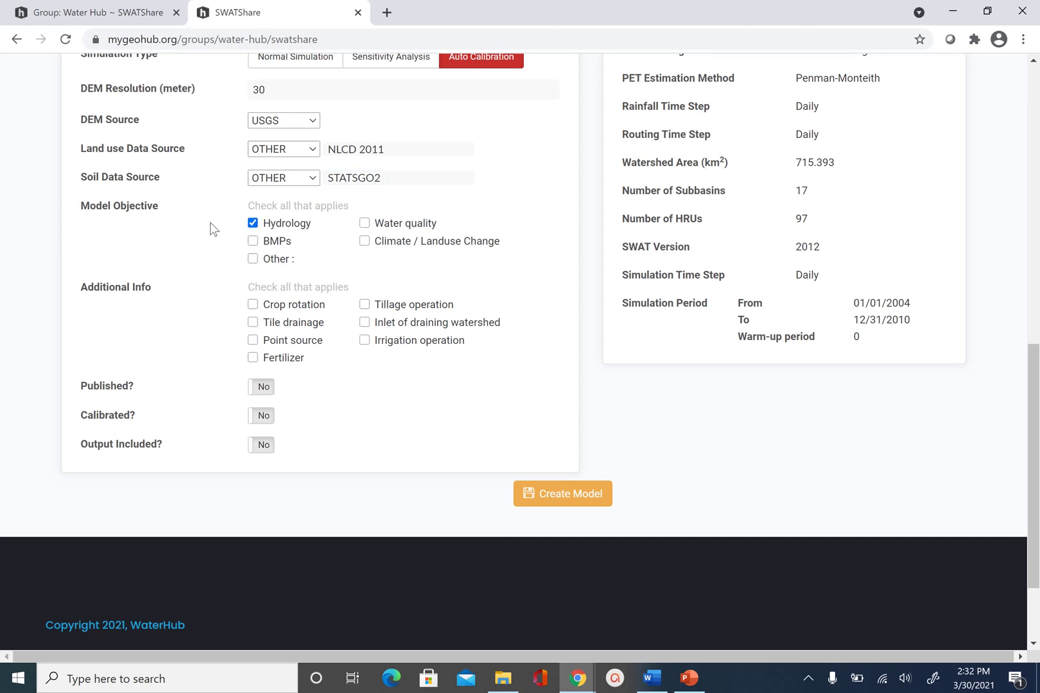
scroll(210, 222, "down", 2)
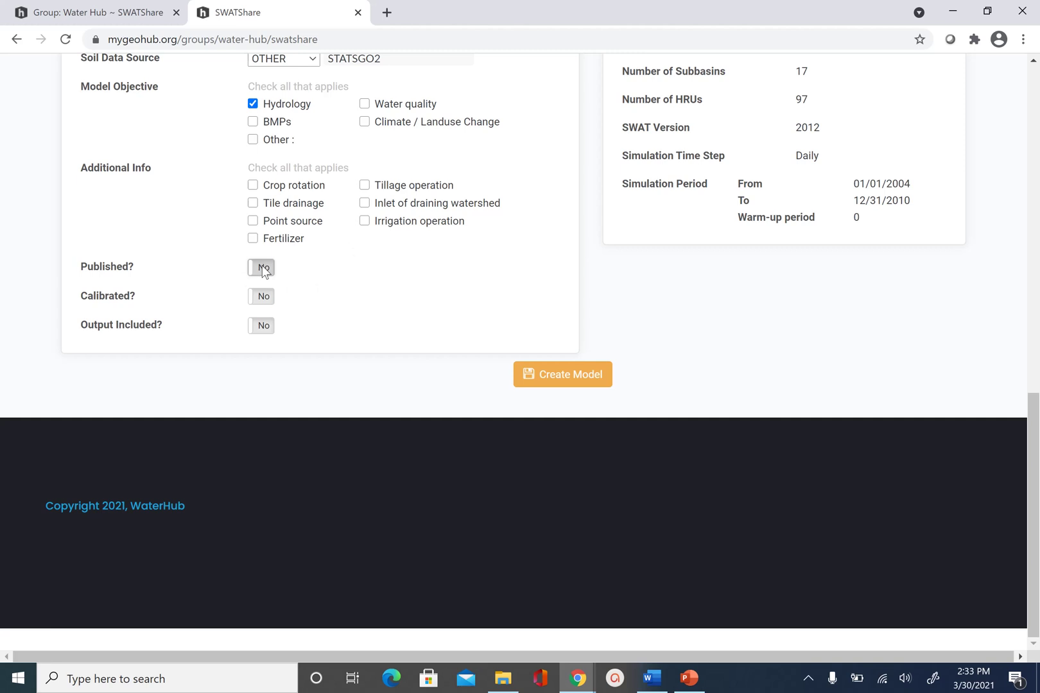
- Set Output Included? to Yes and try to create the model, which flags the missing Model Name
left_click(265, 326)
scroll(475, 315, "up", 7)
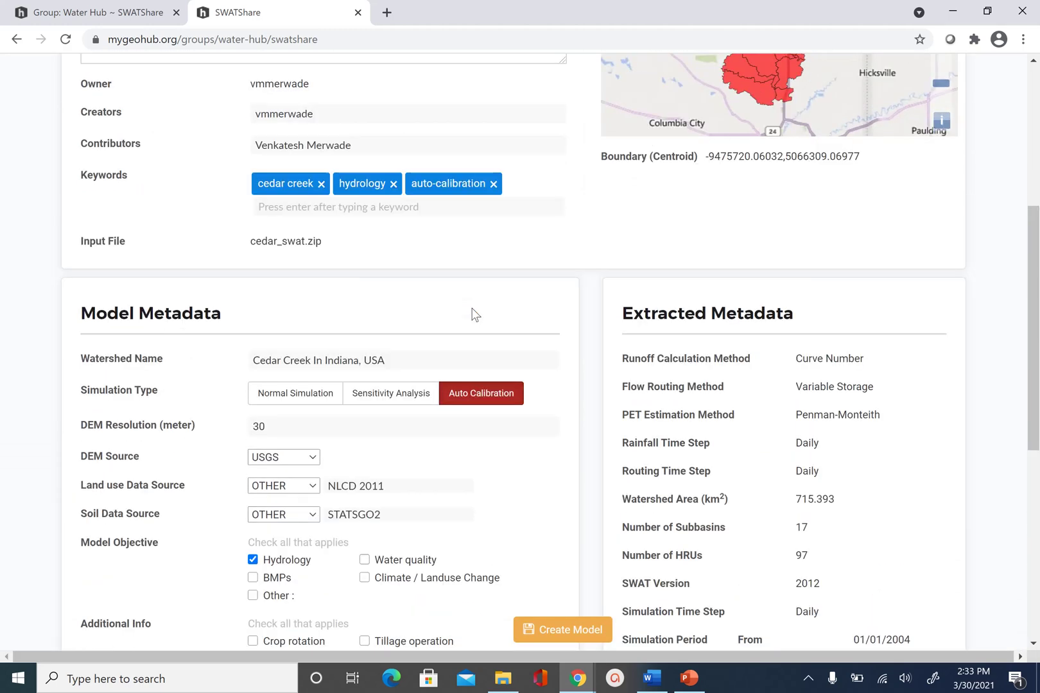
scroll(510, 308, "down", 7)
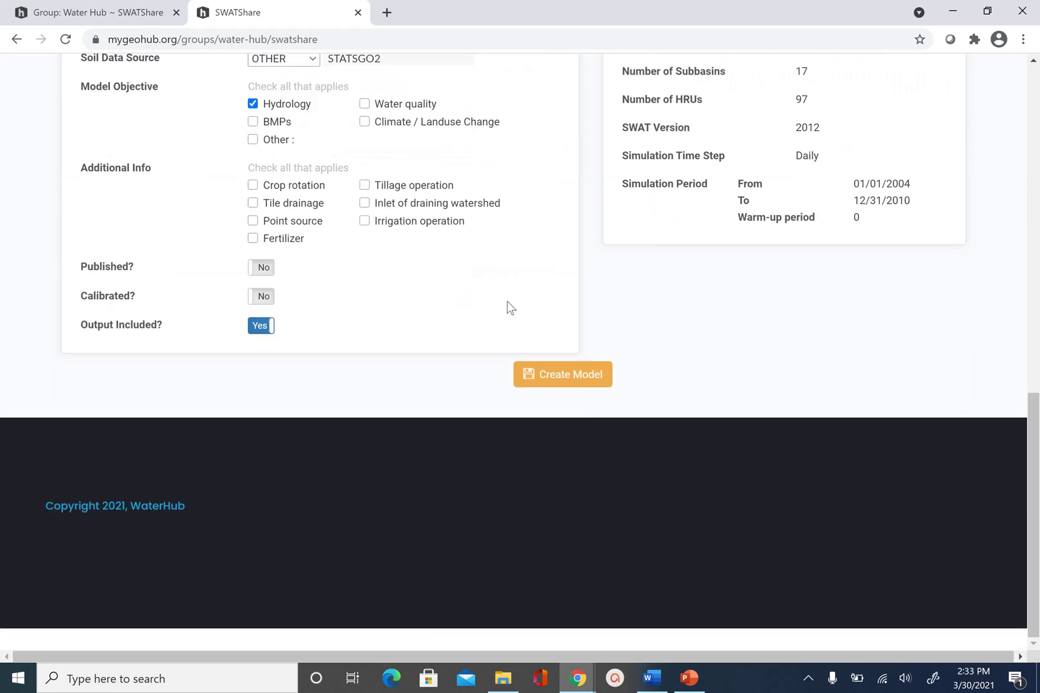
left_click(583, 382)
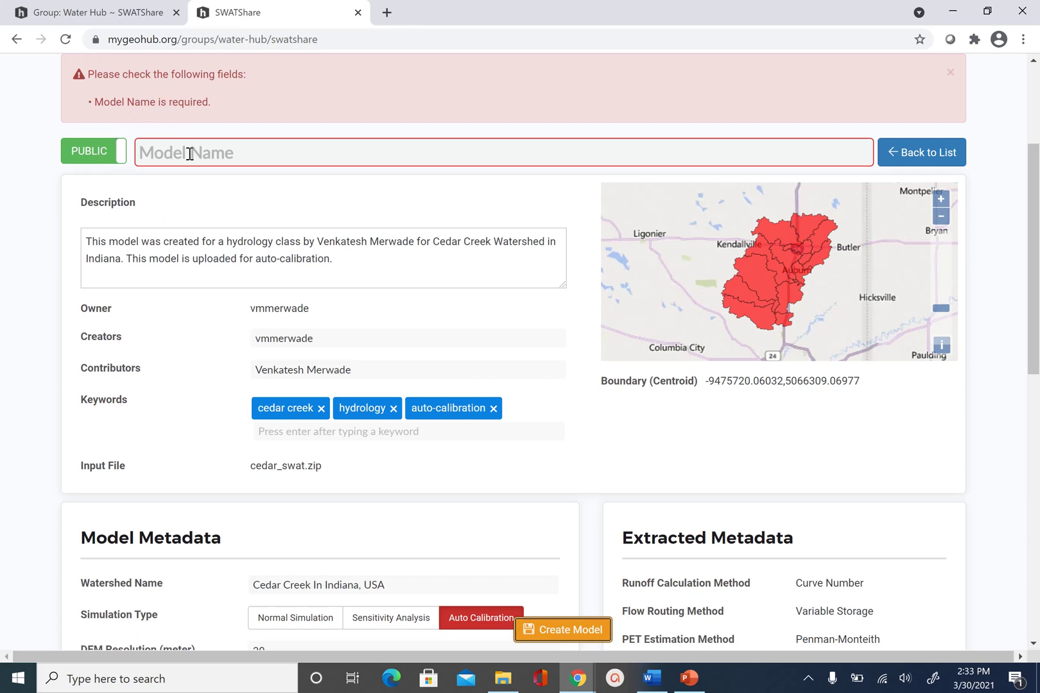
- Enter Cedar_Creek_Indiana as the model name and create the model
left_click(180, 147)
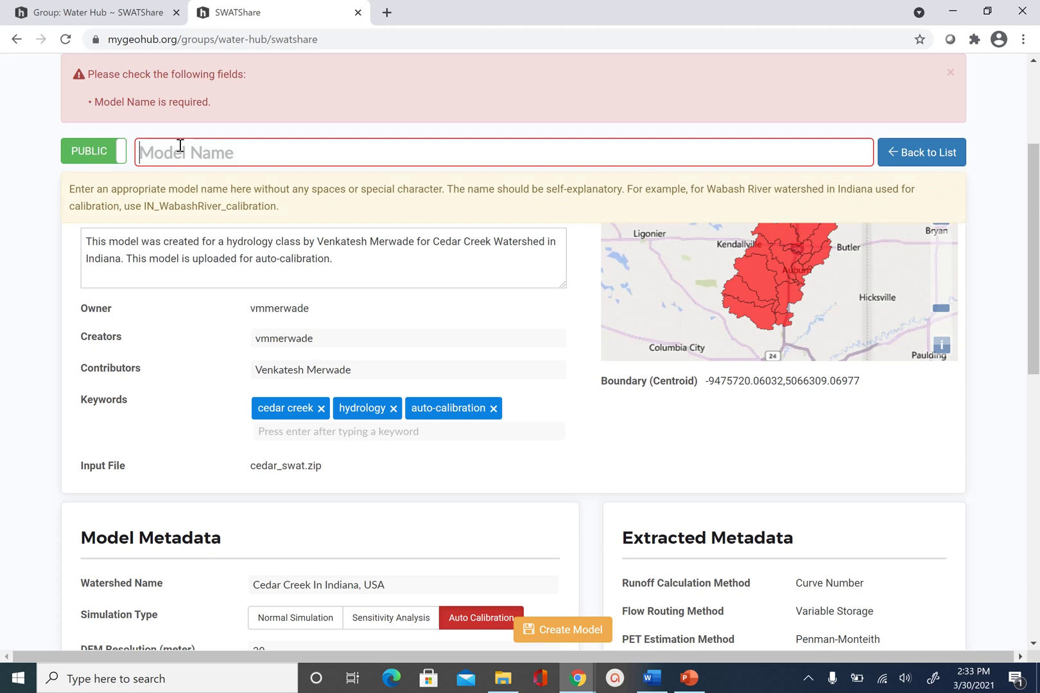
type("Cedar_C")
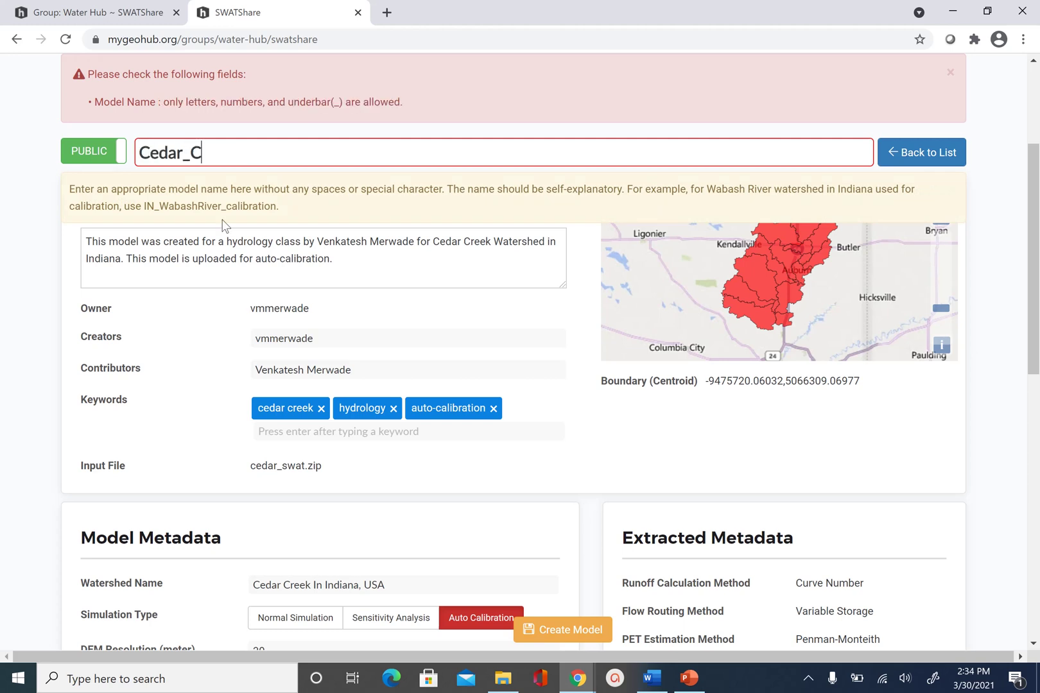
type("reek_Indiana")
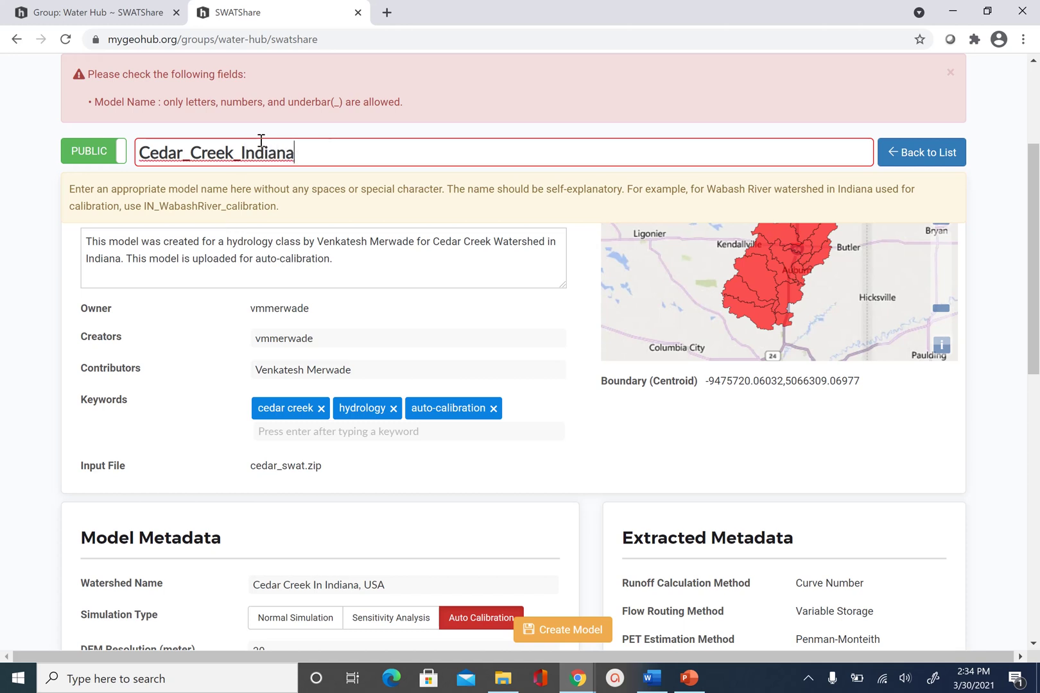
left_click_drag(315, 156, 136, 156)
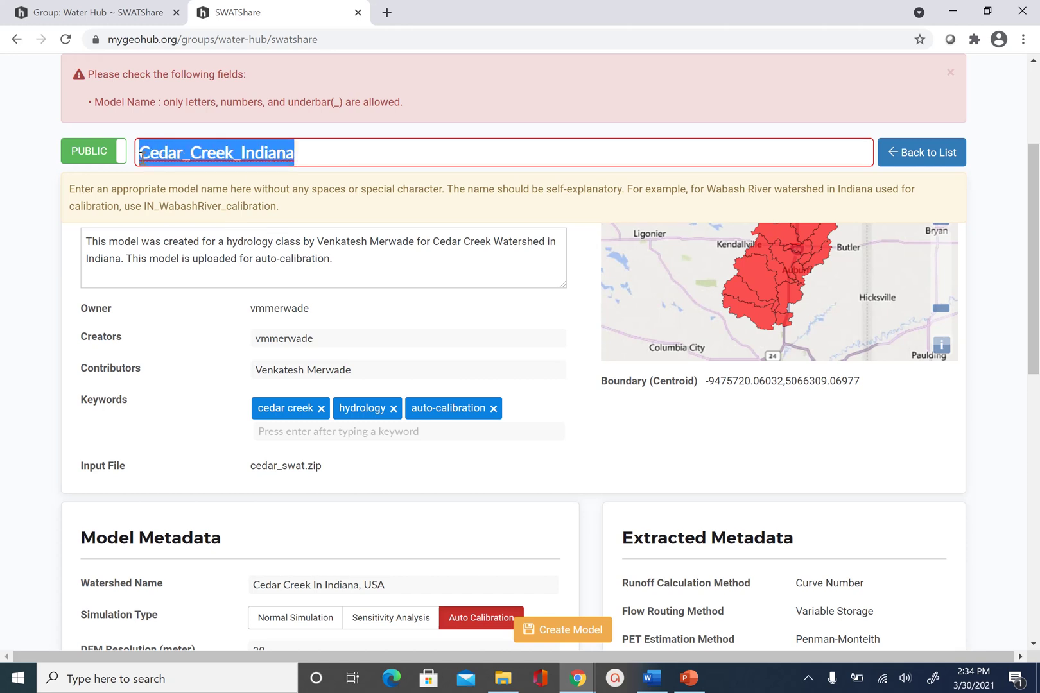
left_click(317, 151)
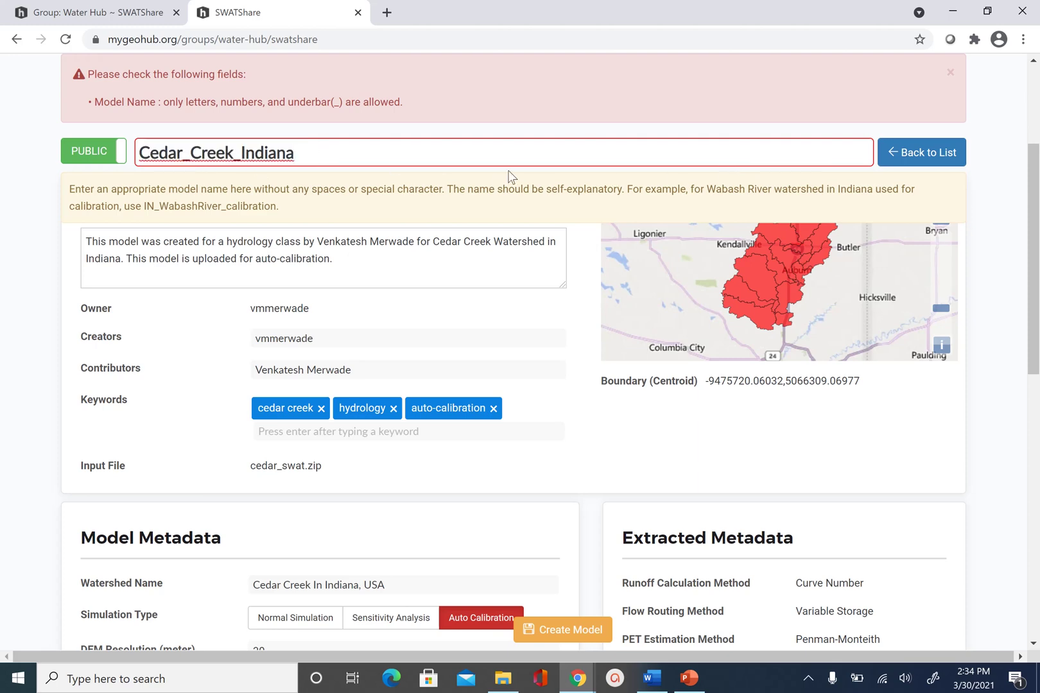
scroll(508, 174, "down", 10)
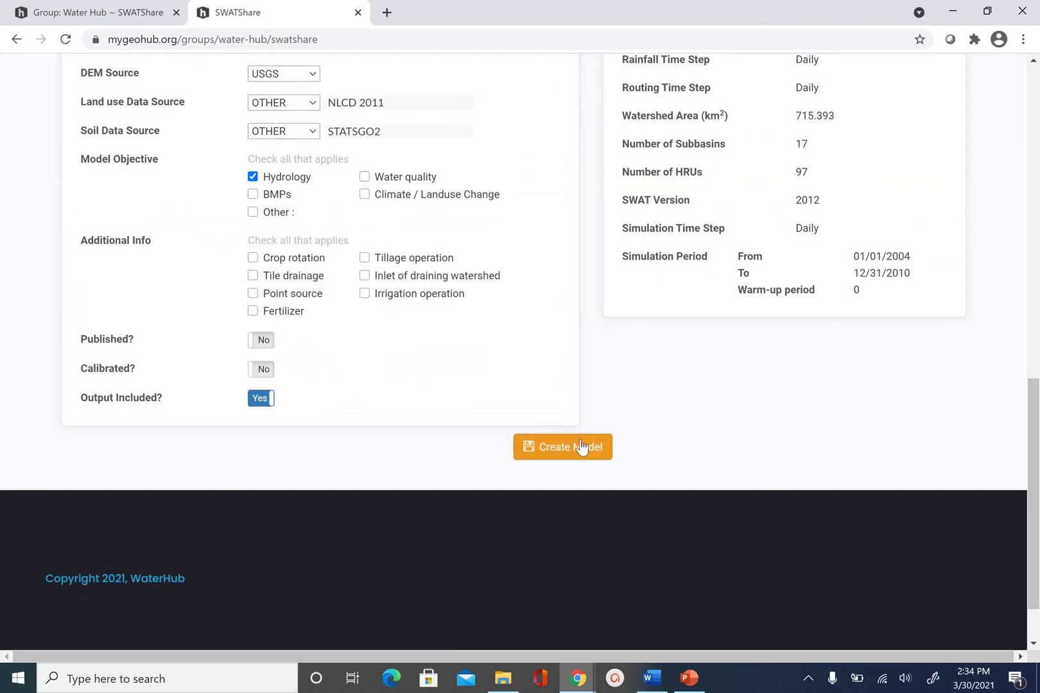
left_click(577, 451)
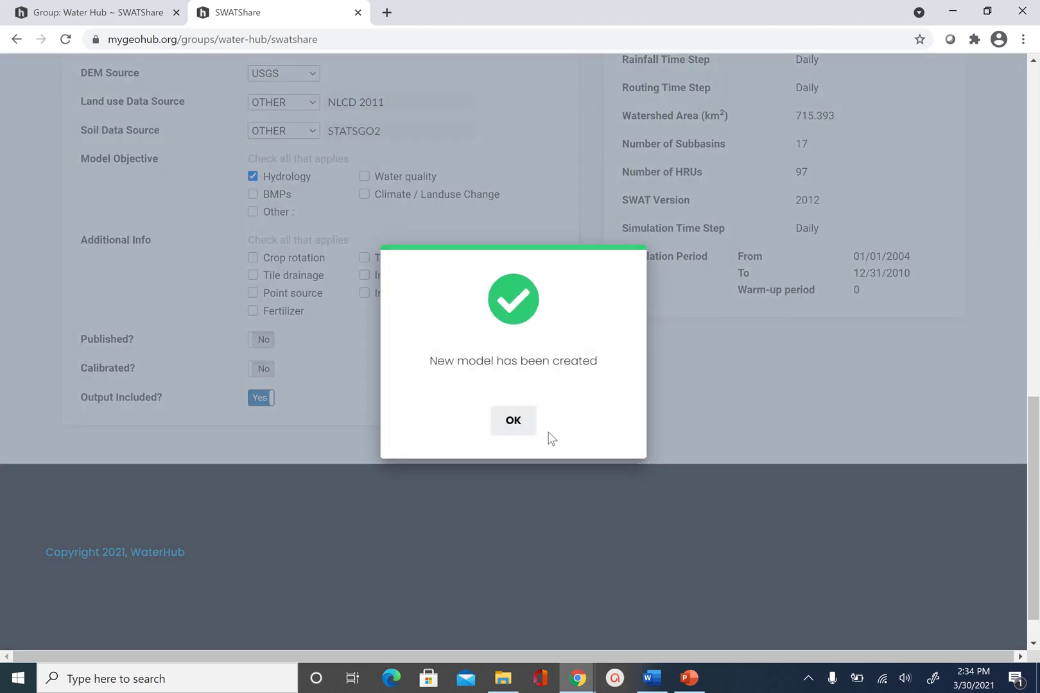
- Dismiss the creation notice and load a daily Temporal visualization of the RCH output file
left_click(513, 421)
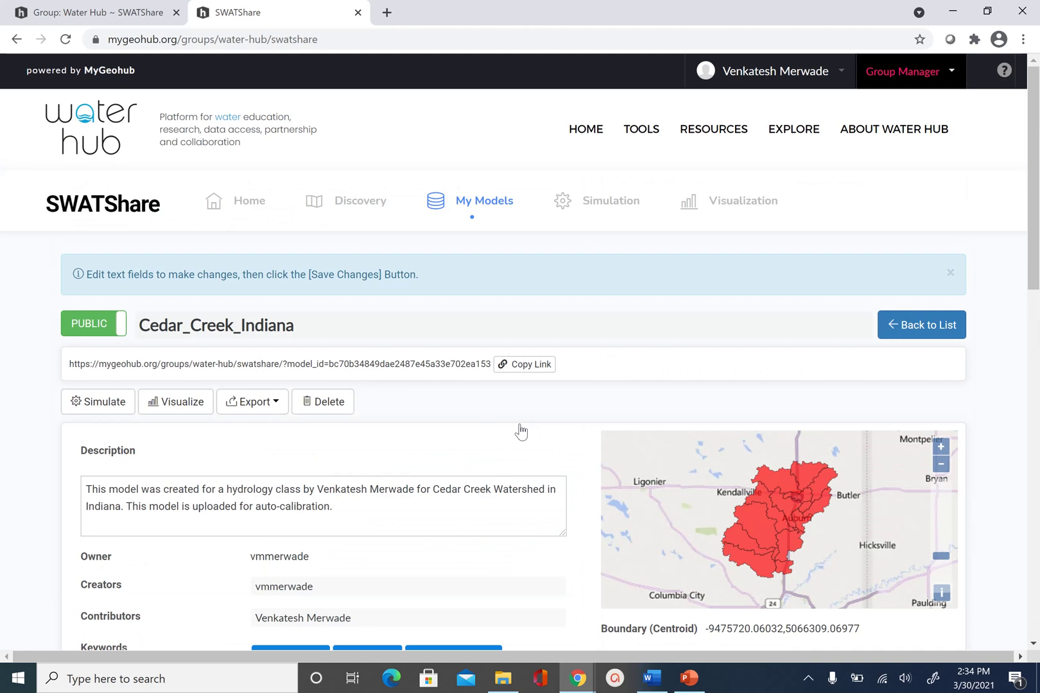
scroll(519, 431, "down", 1)
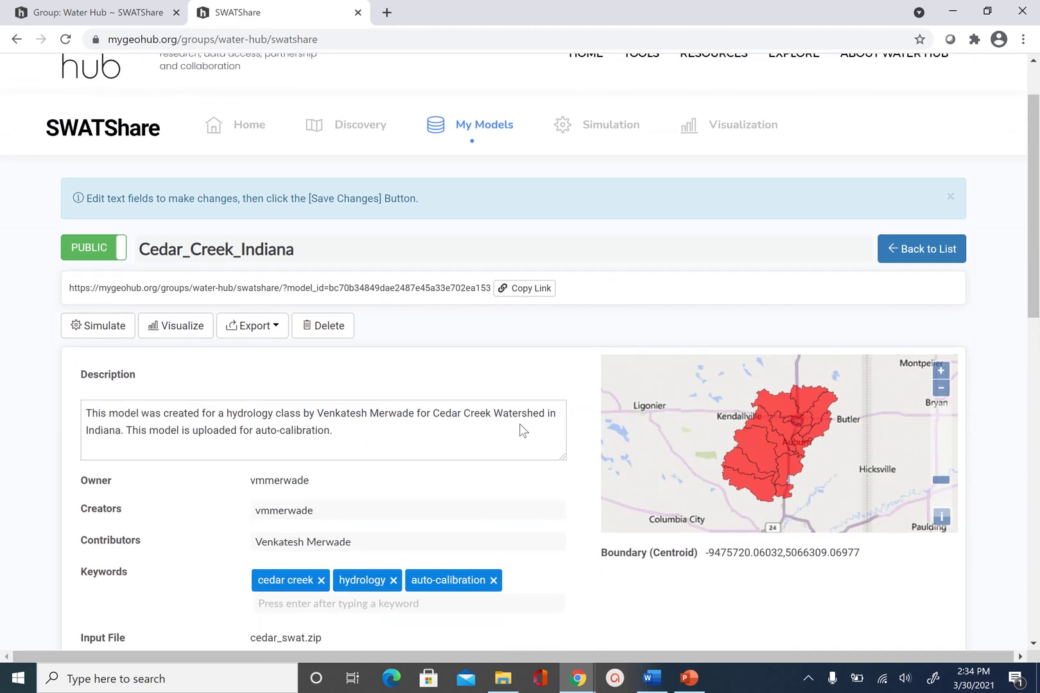
left_click(192, 332)
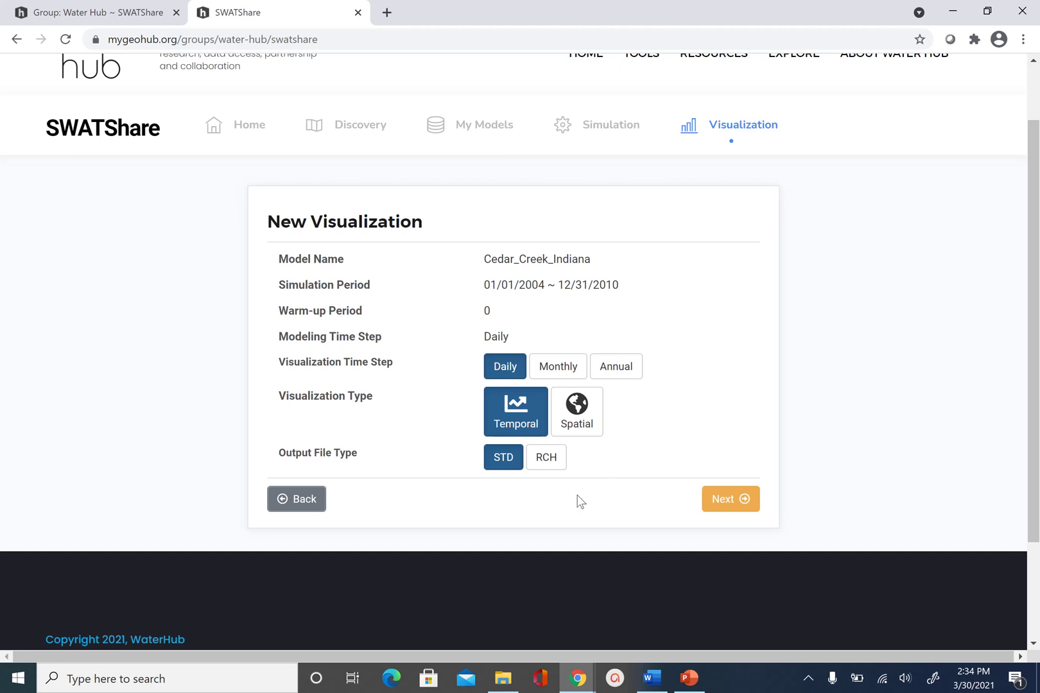
left_click(556, 463)
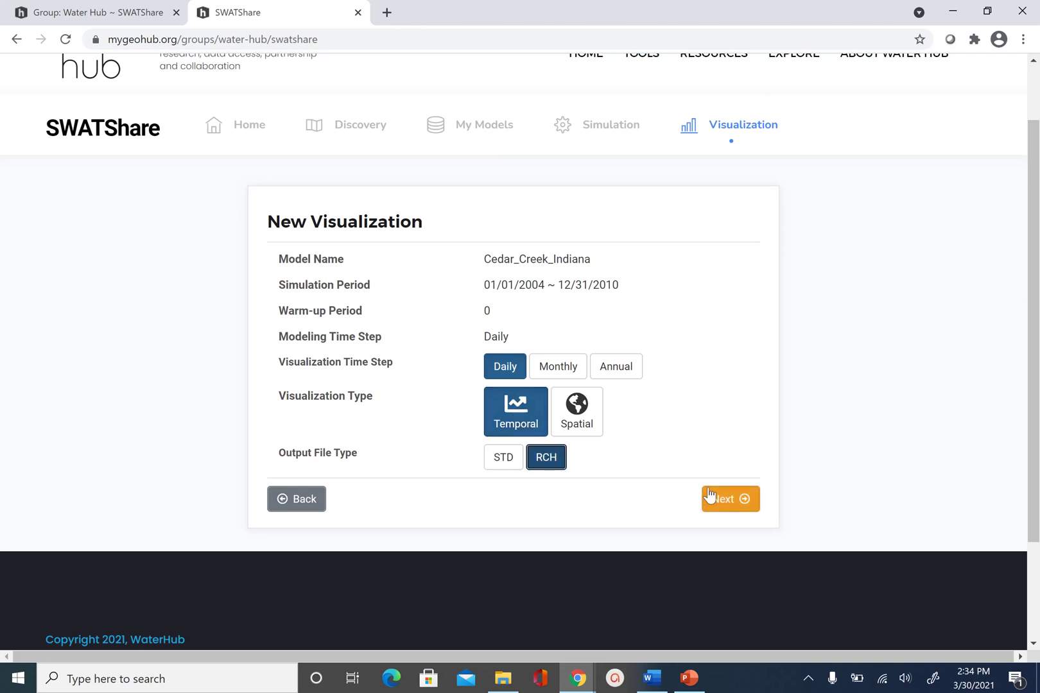
left_click(732, 503)
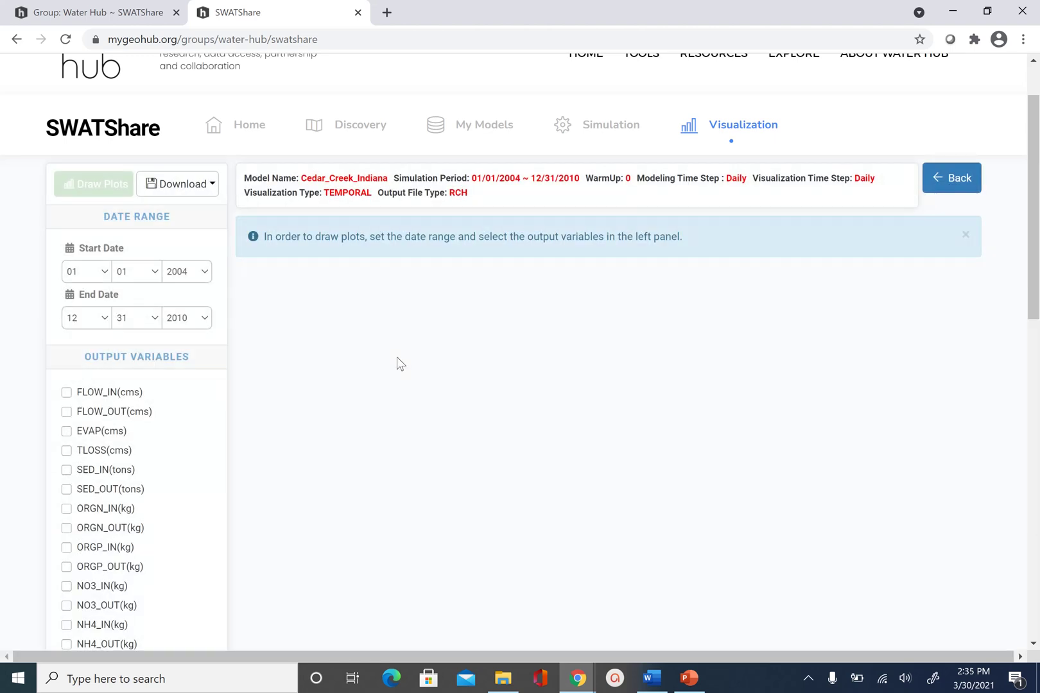
- Plot the daily FLOW_OUT(cms) streamflow series for 2004–2010
scroll(172, 454, "down", 5)
scroll(175, 451, "up", 2)
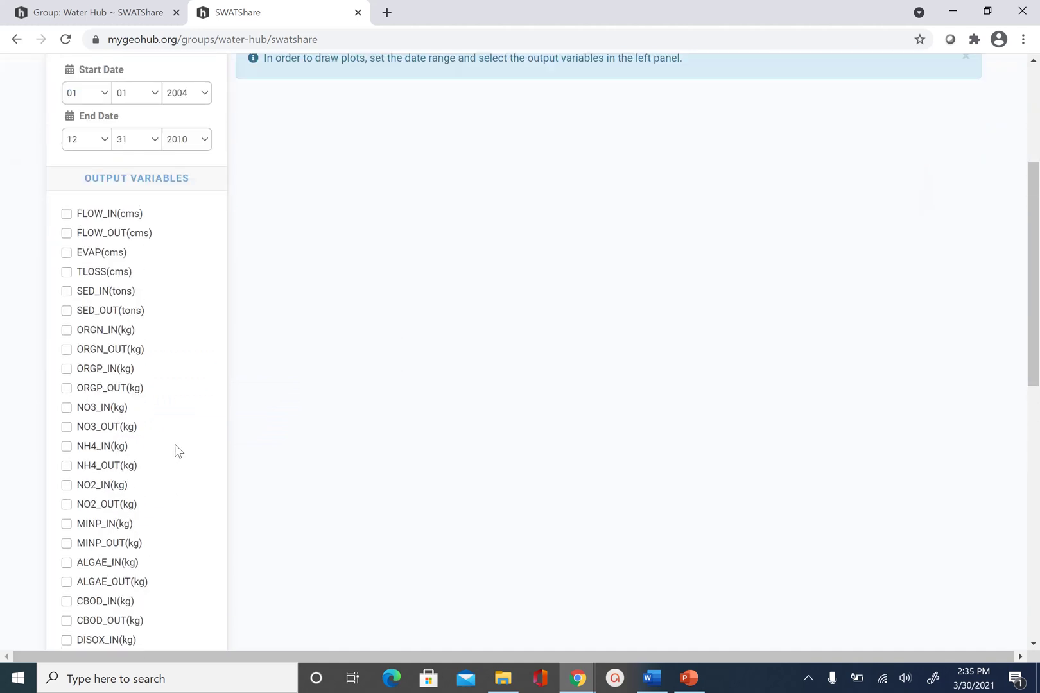
scroll(164, 430, "down", 3)
scroll(143, 260, "up", 4)
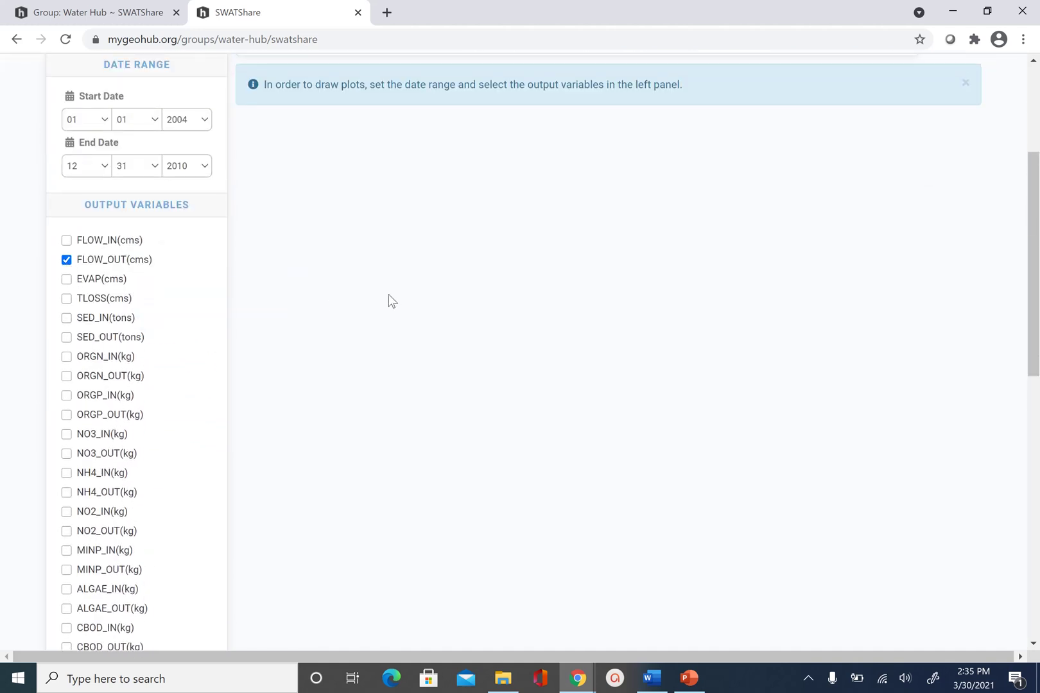
scroll(388, 295, "up", 2)
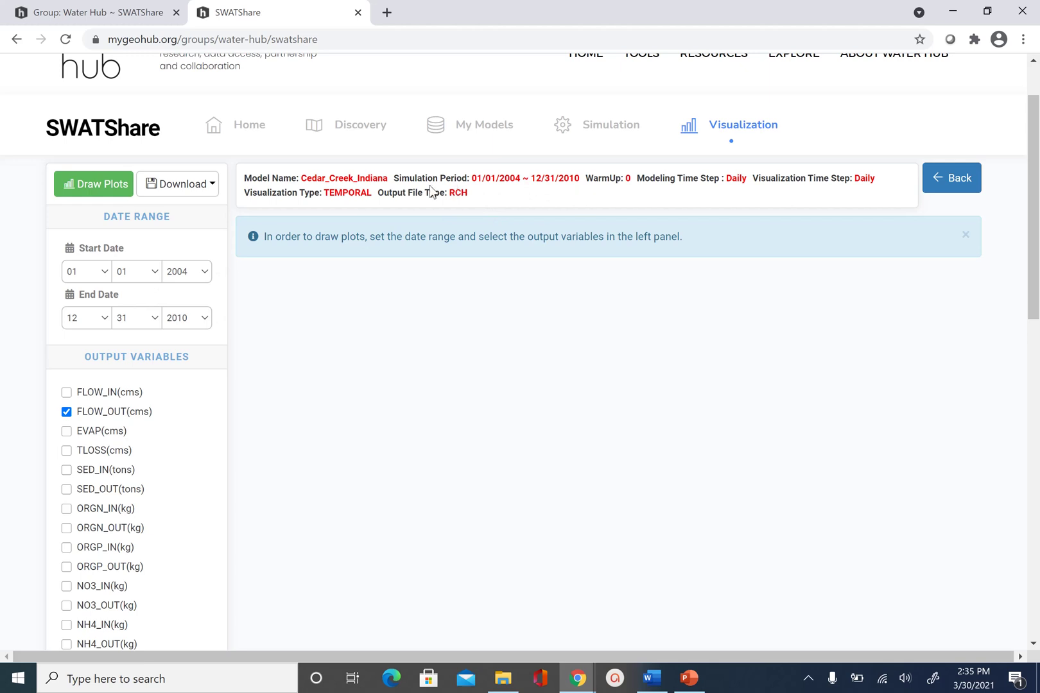
scroll(519, 302, "up", 1)
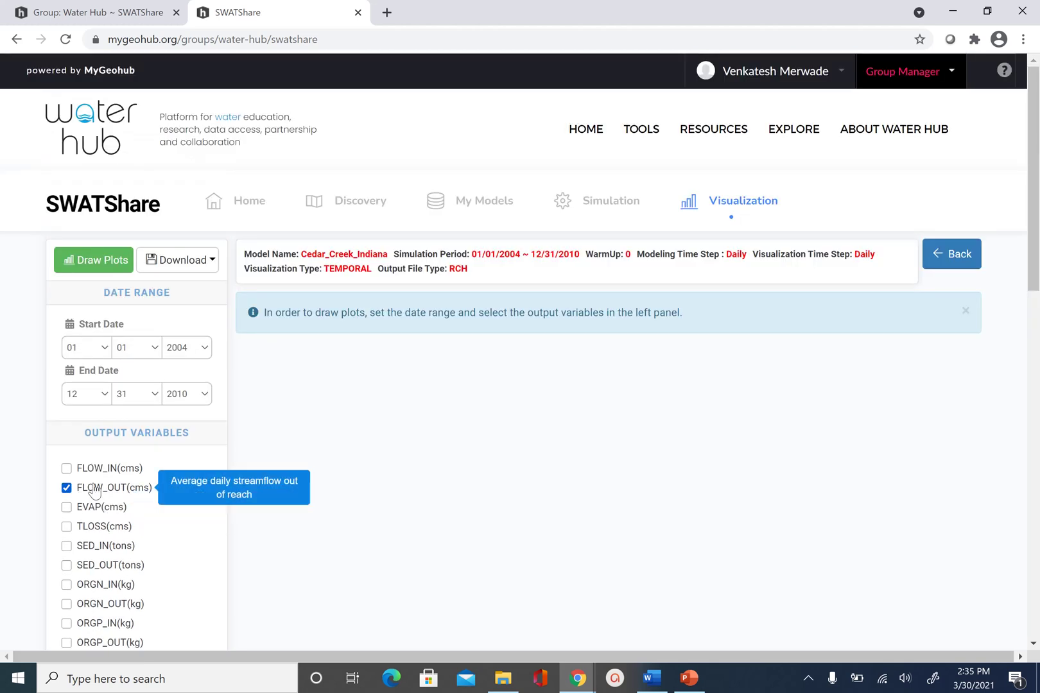
left_click(86, 262)
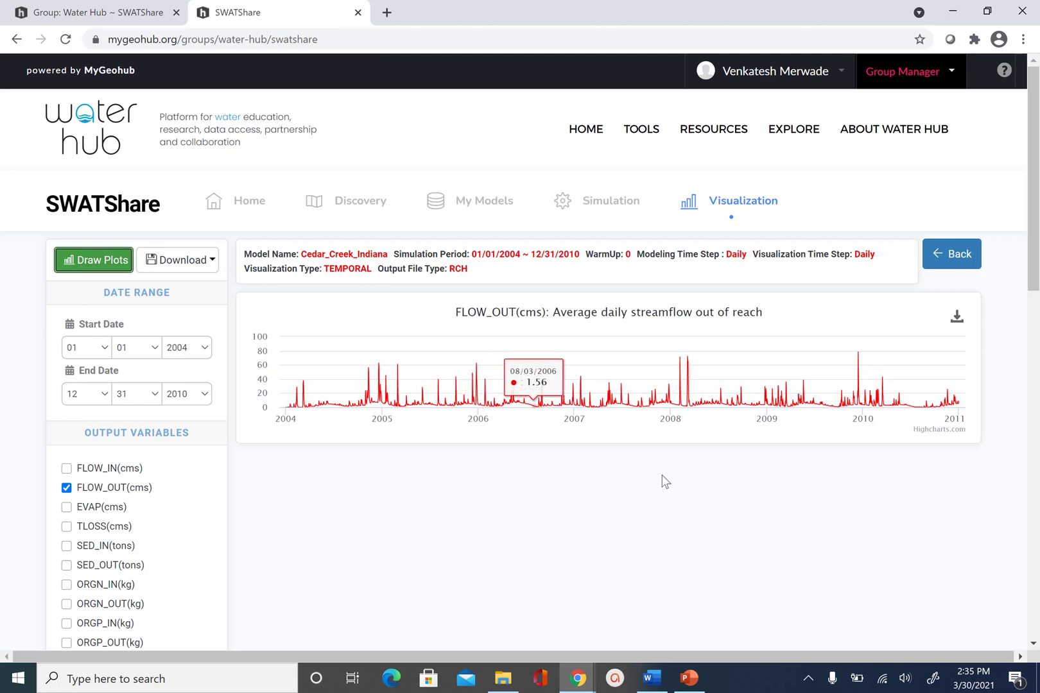
- Add EVAP(cms) and redraw the charts to include evaporation
mouse_move(93, 531)
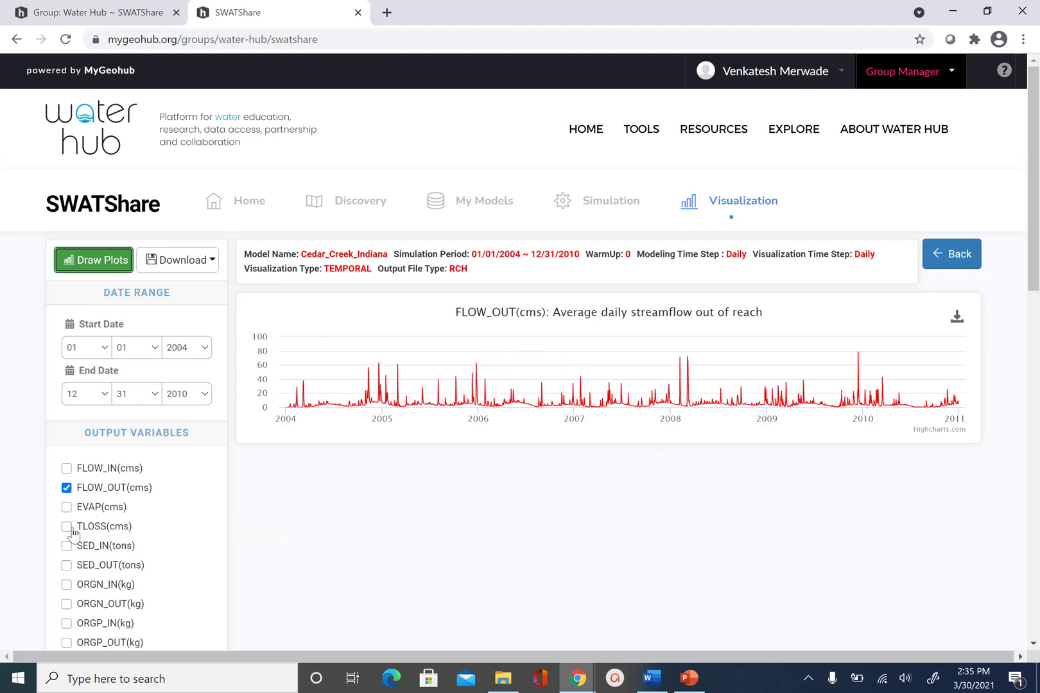
scroll(132, 492, "down", 2)
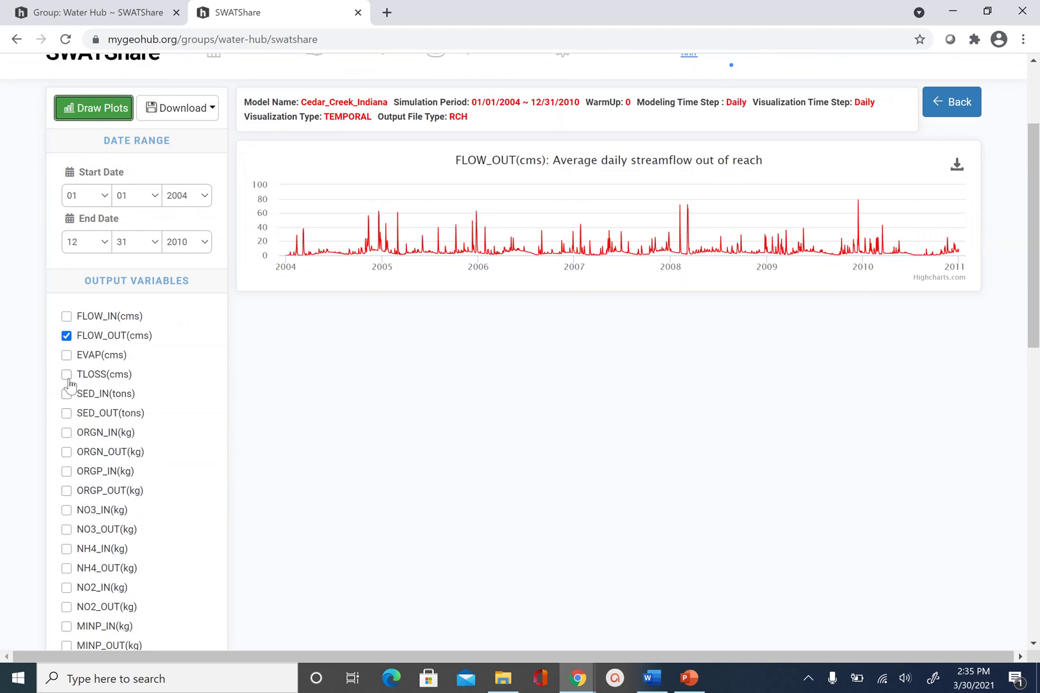
left_click(66, 355)
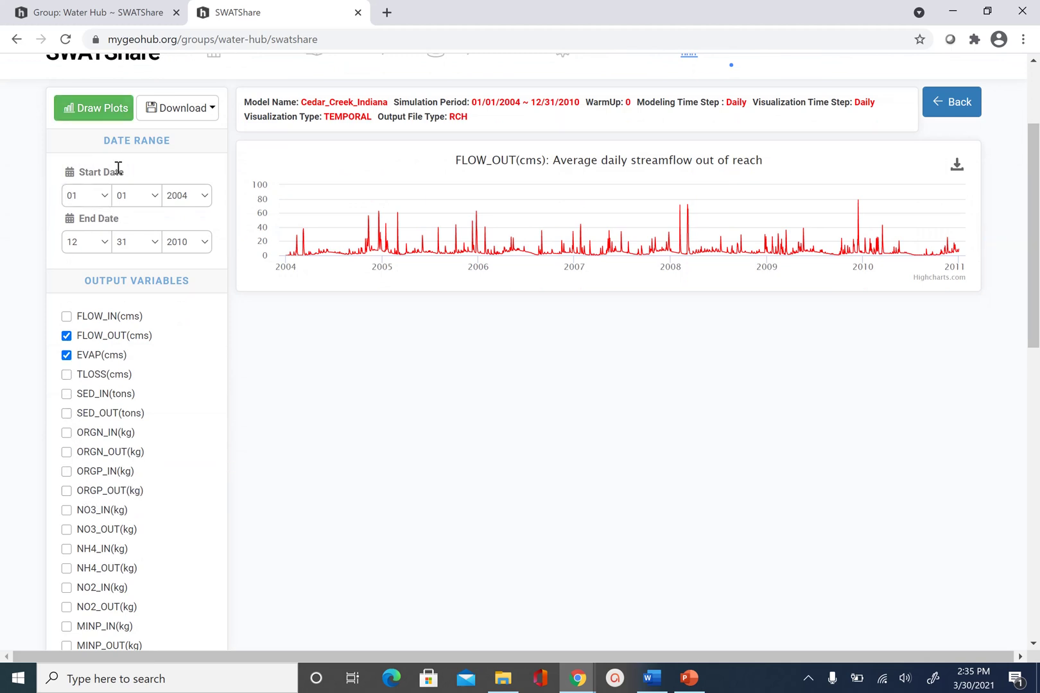
left_click(109, 120)
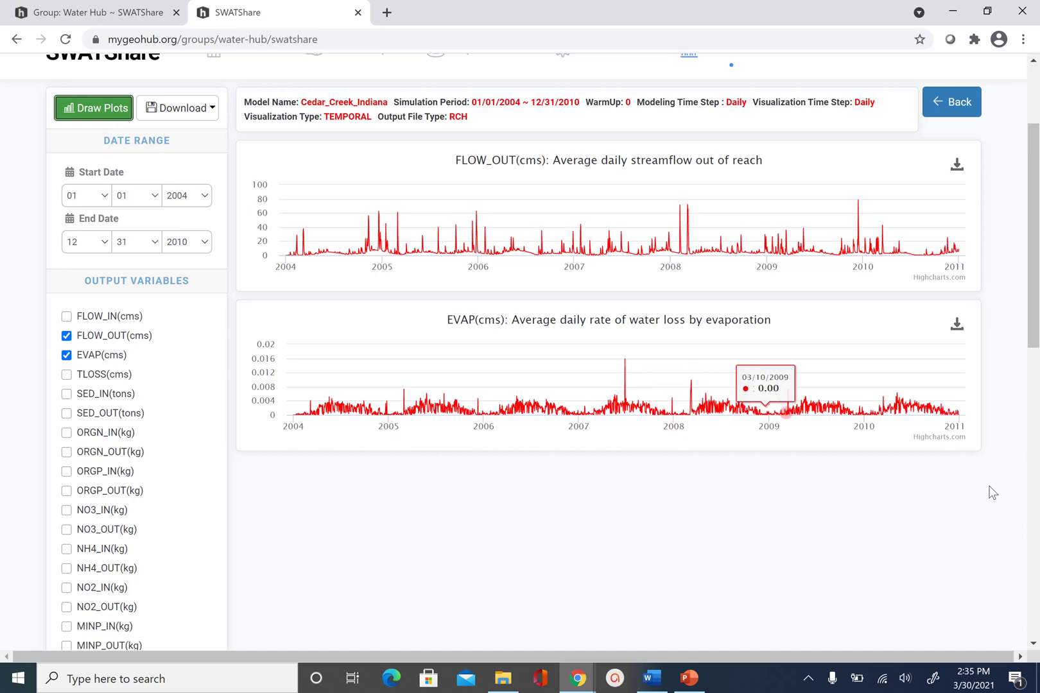
scroll(152, 495, "down", 3)
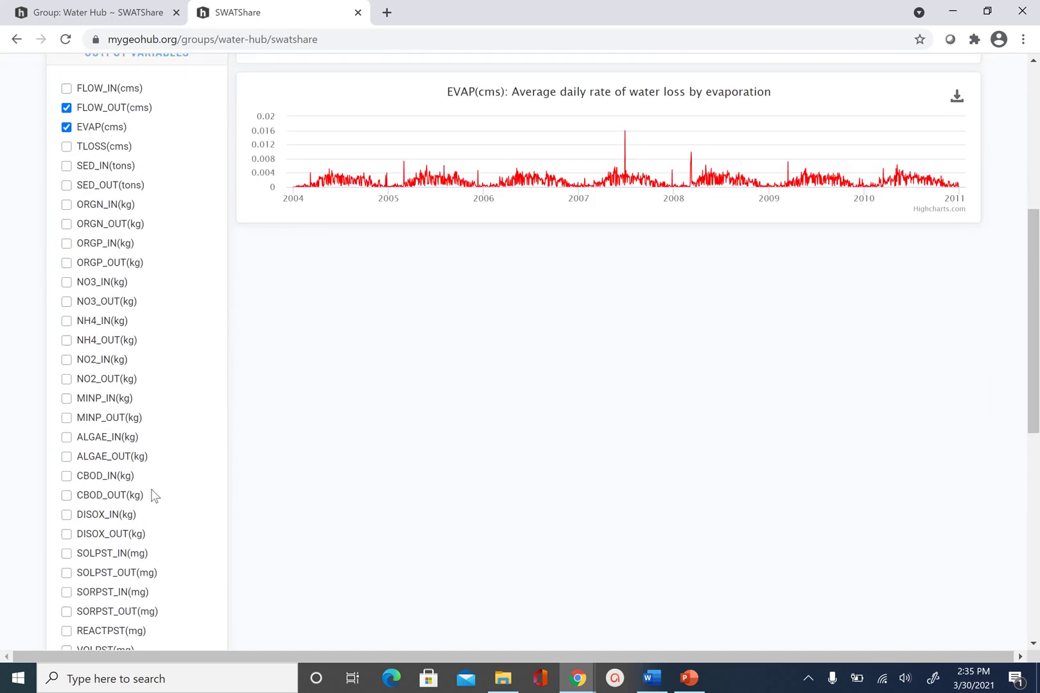
scroll(72, 462, "down", 3)
scroll(72, 462, "up", 6)
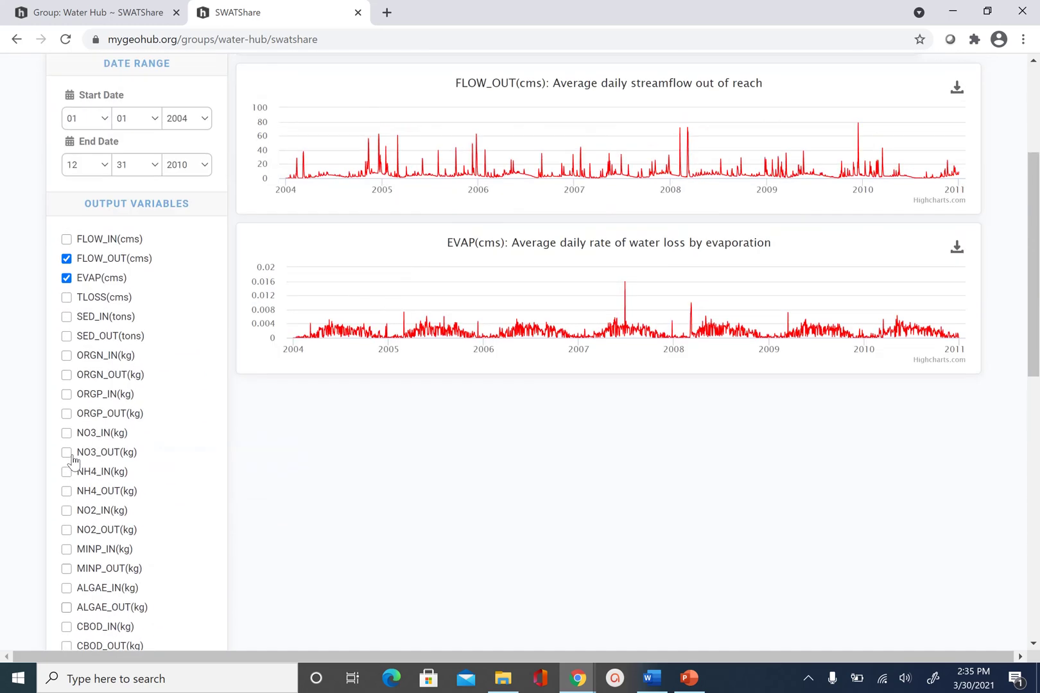
scroll(282, 212, "up", 2)
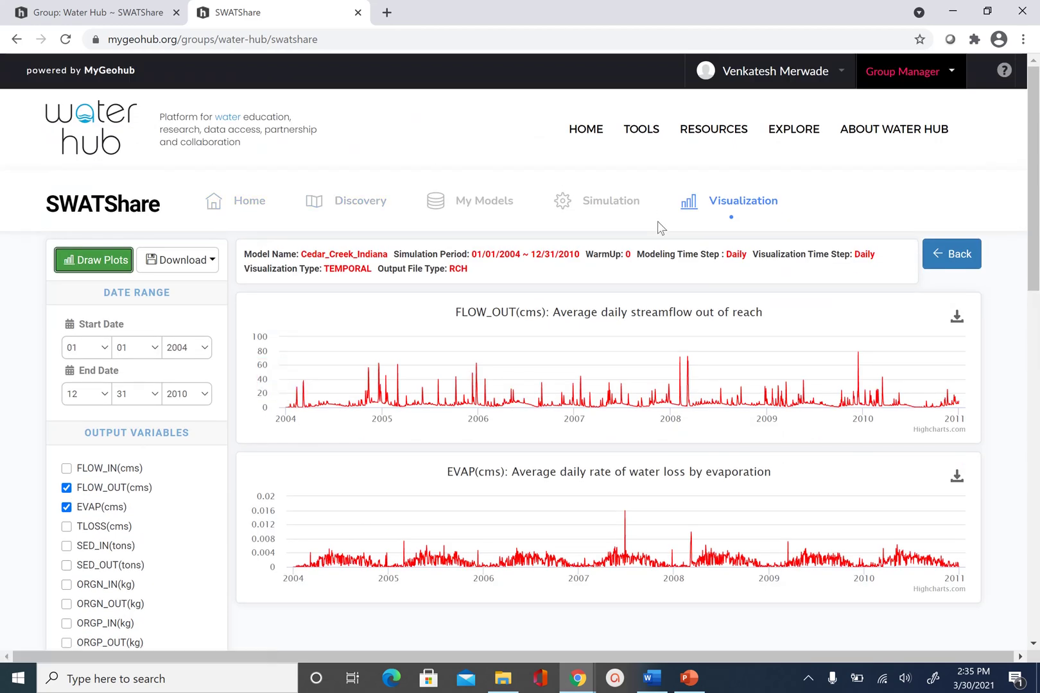
- Switch to a Spatial SUB visualization and choose PRECIP(mm) for 01/01–01/05/2004
left_click(962, 260)
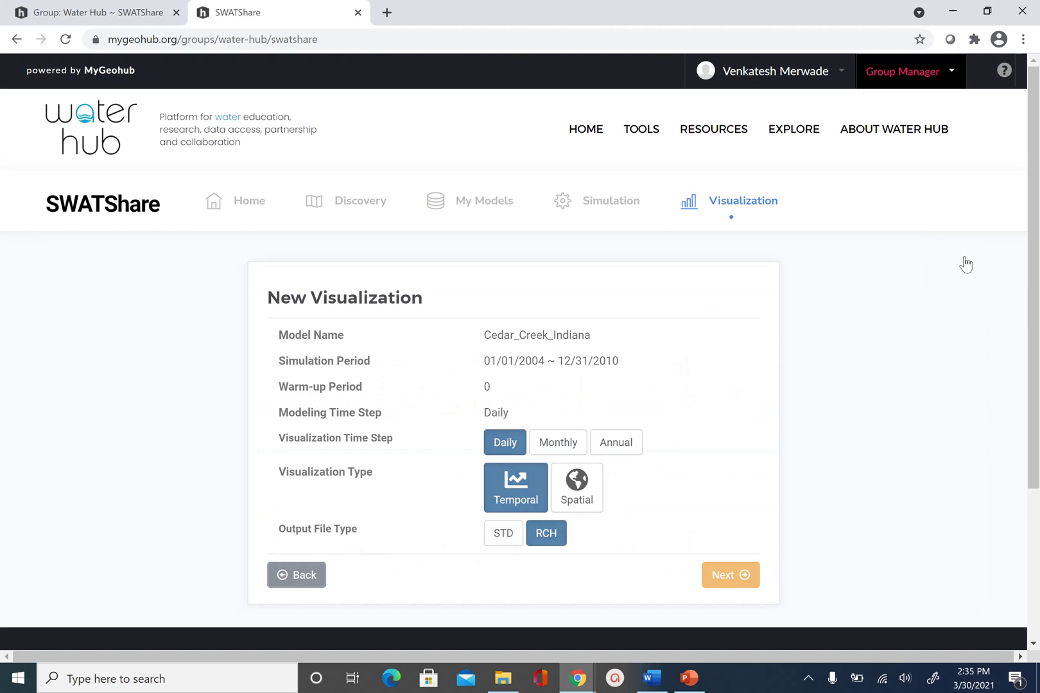
left_click(580, 495)
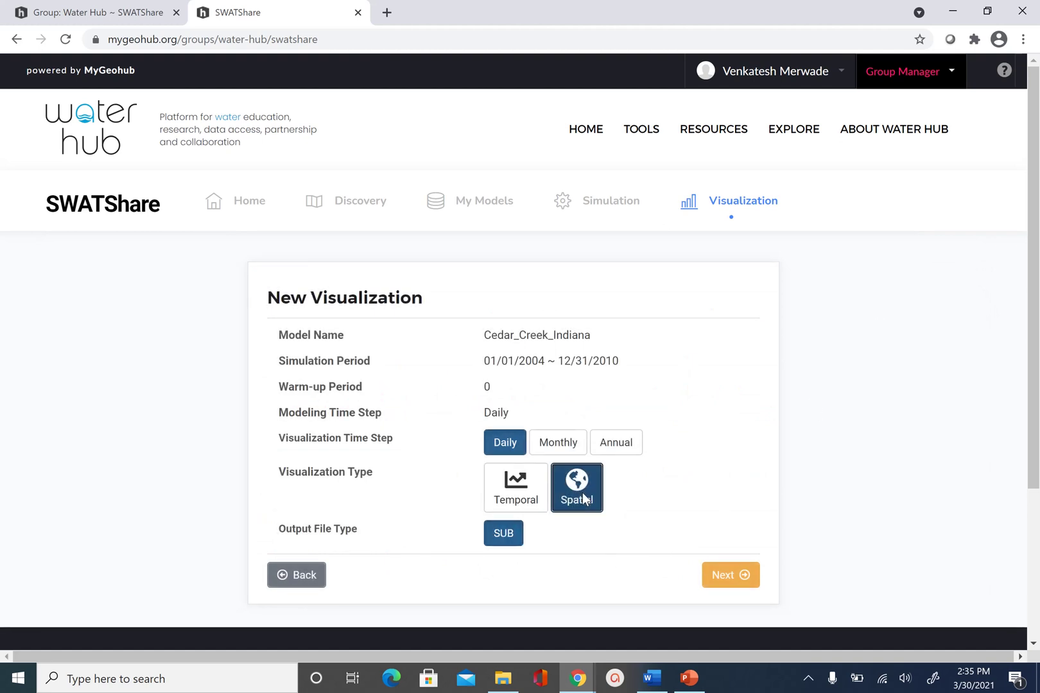
left_click(723, 576)
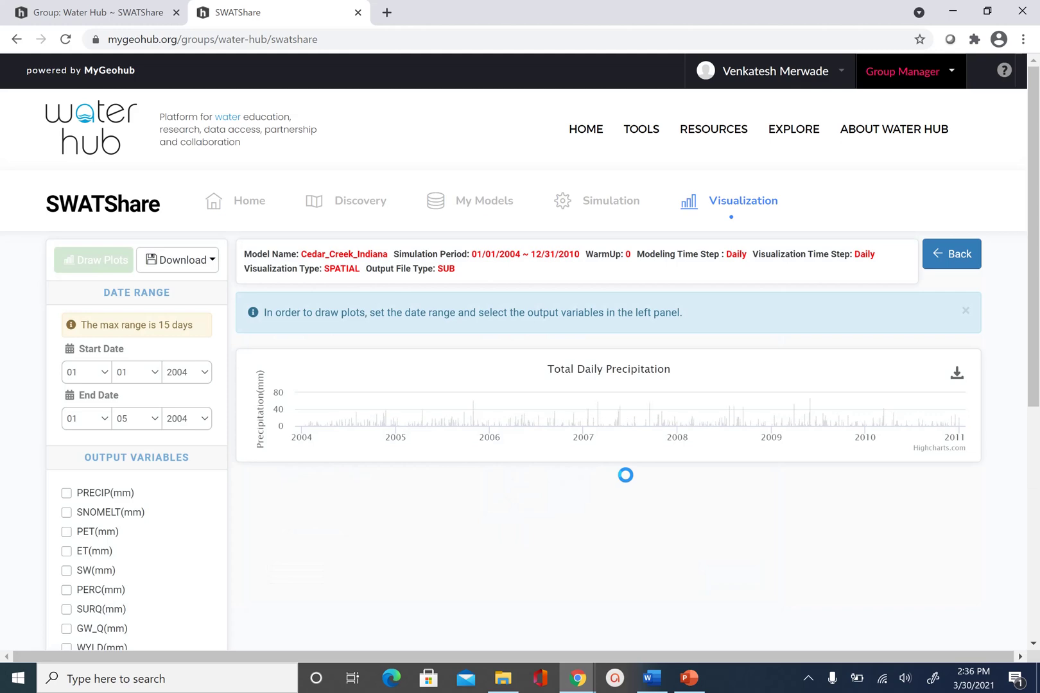
scroll(522, 332, "down", 3)
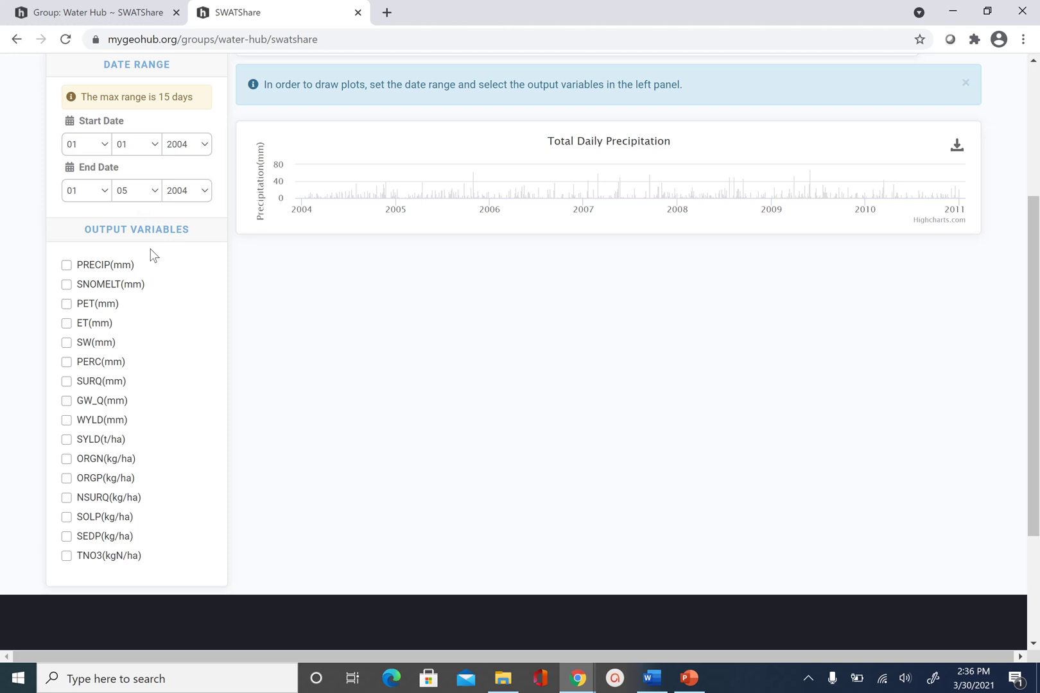
left_click(67, 266)
scroll(109, 168, "up", 2)
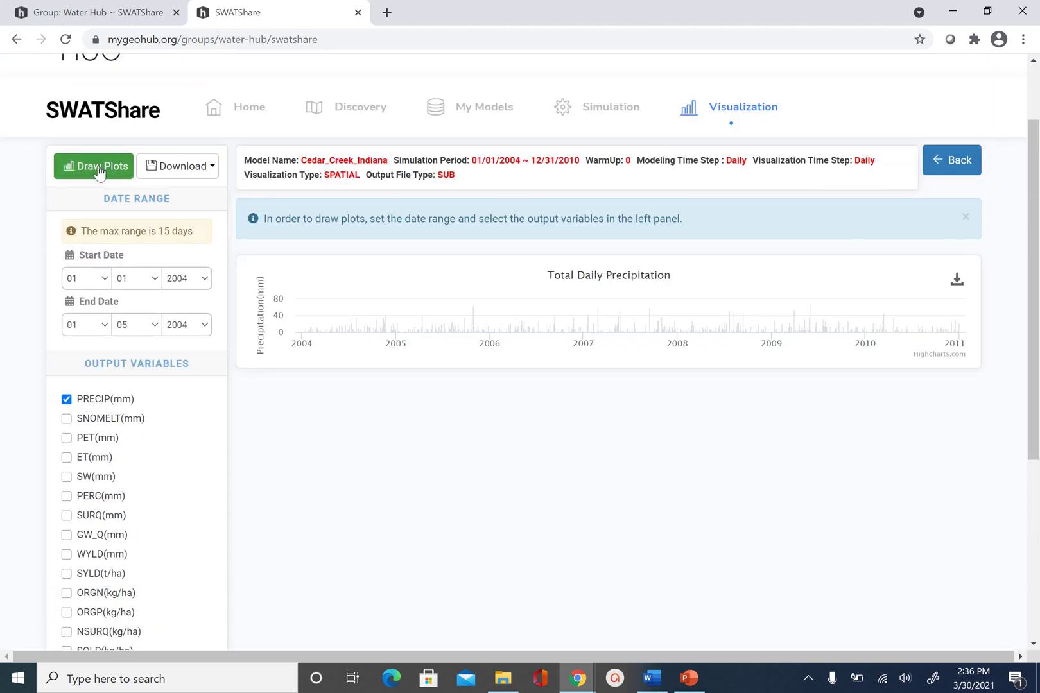
- Draw and animate the subbasin precipitation maps for 2004-01-01 to 2004-01-05, then tick PET(mm)
left_click(97, 168)
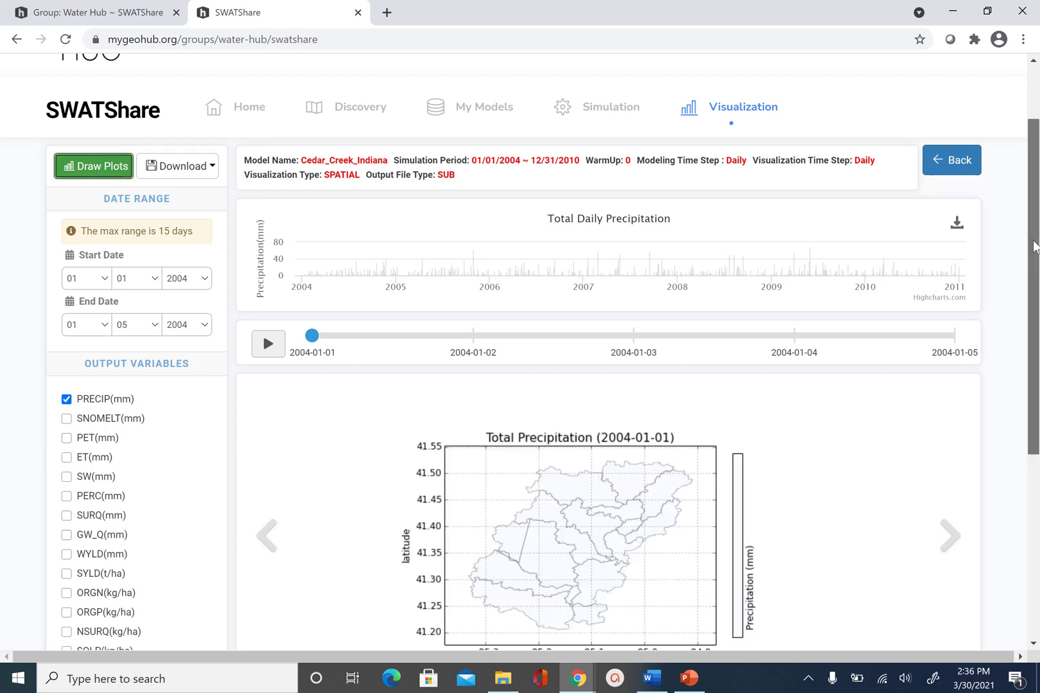
left_click_drag(1034, 246, 1034, 314)
left_click(268, 224)
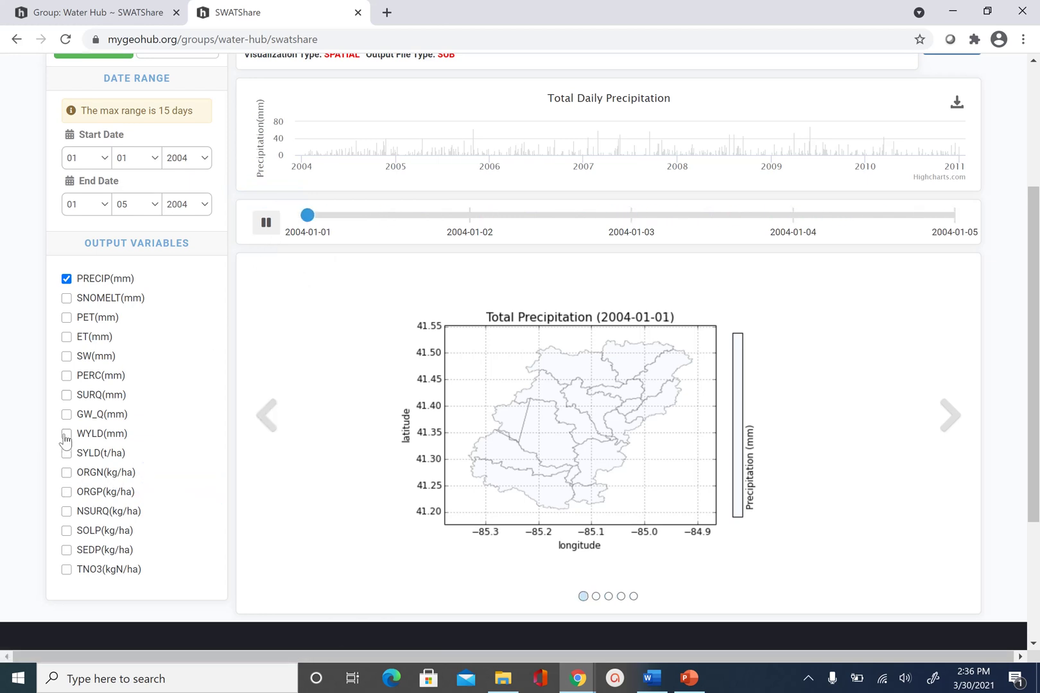
mouse_move(80, 414)
left_click(67, 318)
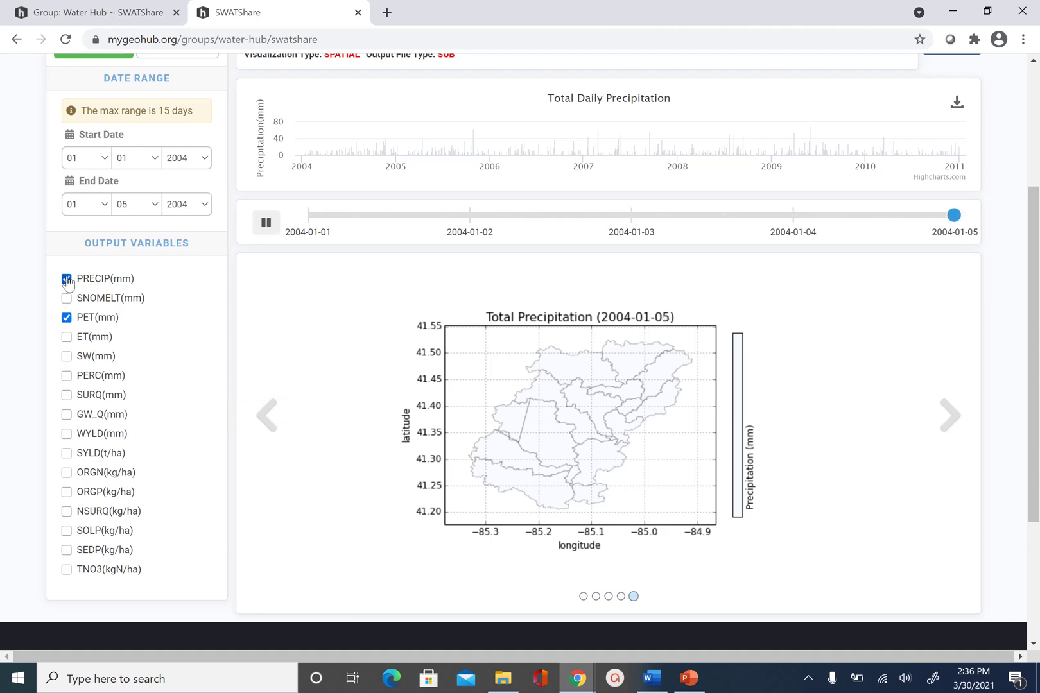
- Replace PRECIP(mm) with PET(mm) and draw the subbasin PET maps
left_click(66, 279)
scroll(67, 282, "up", 3)
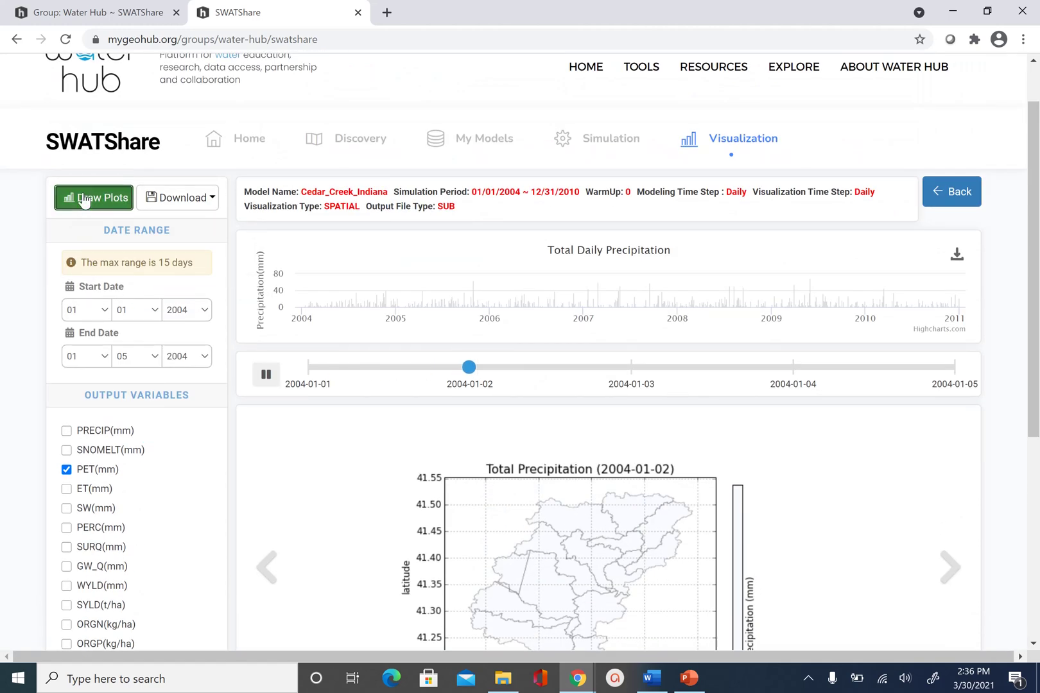
left_click(84, 199)
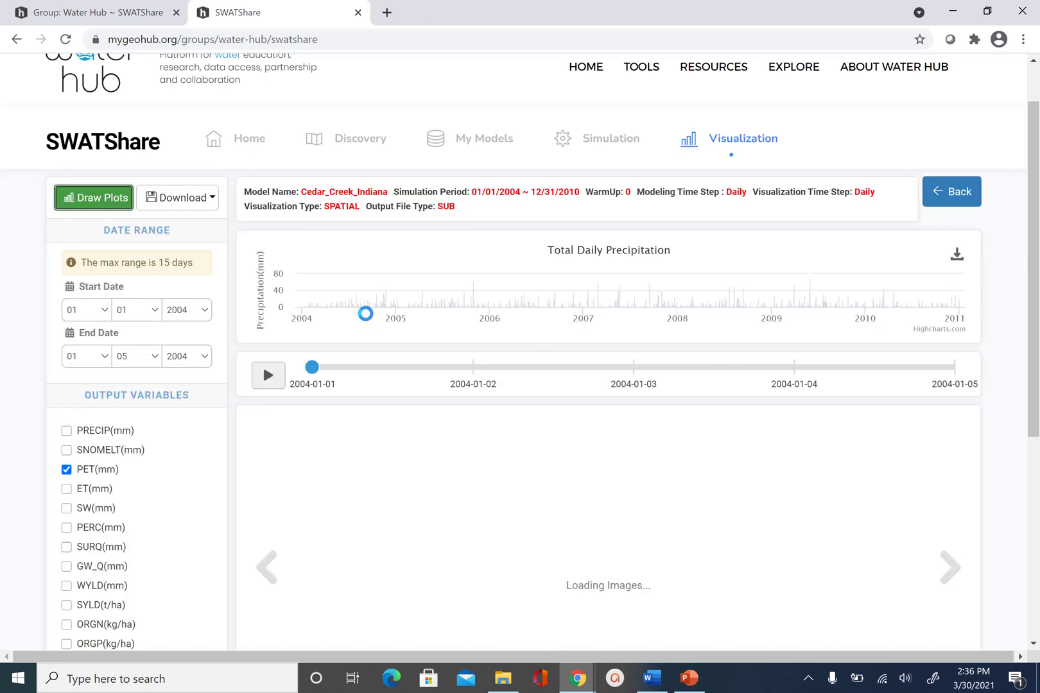
- Animate the daily PET maps, pausing on 2004-01-03 before resuming
scroll(371, 318, "down", 1)
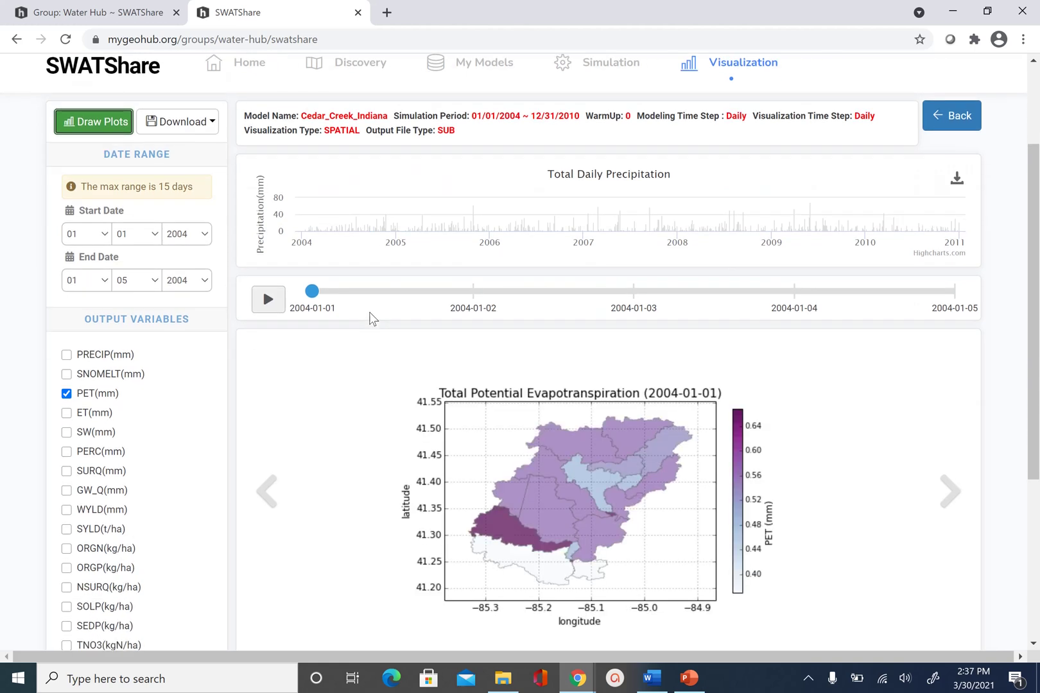
left_click(266, 299)
left_click(267, 299)
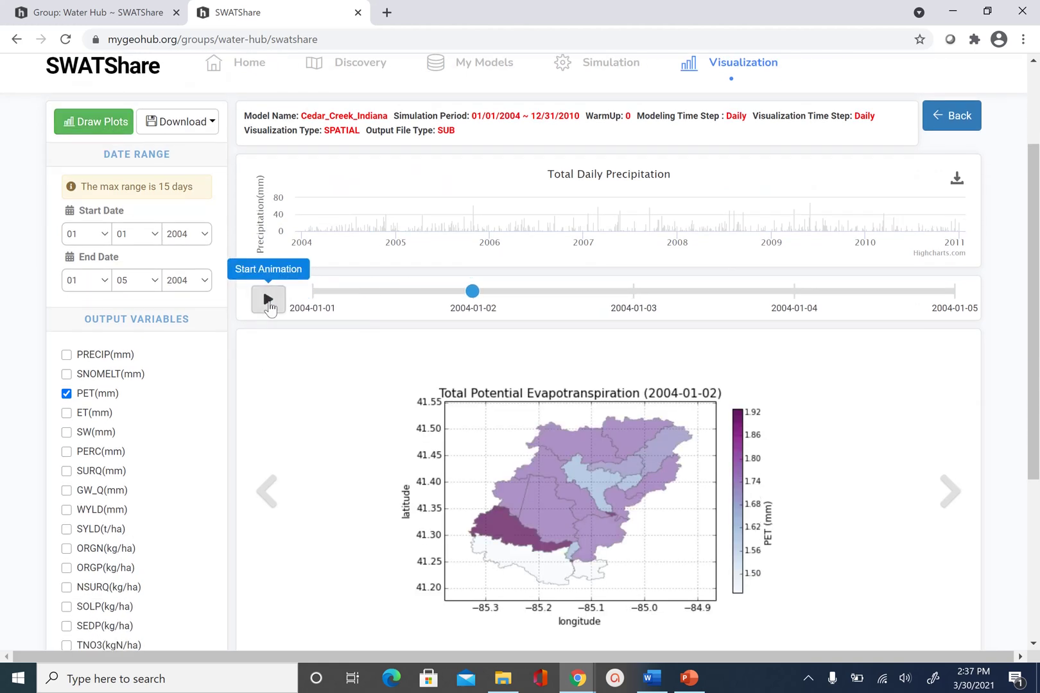
left_click(266, 299)
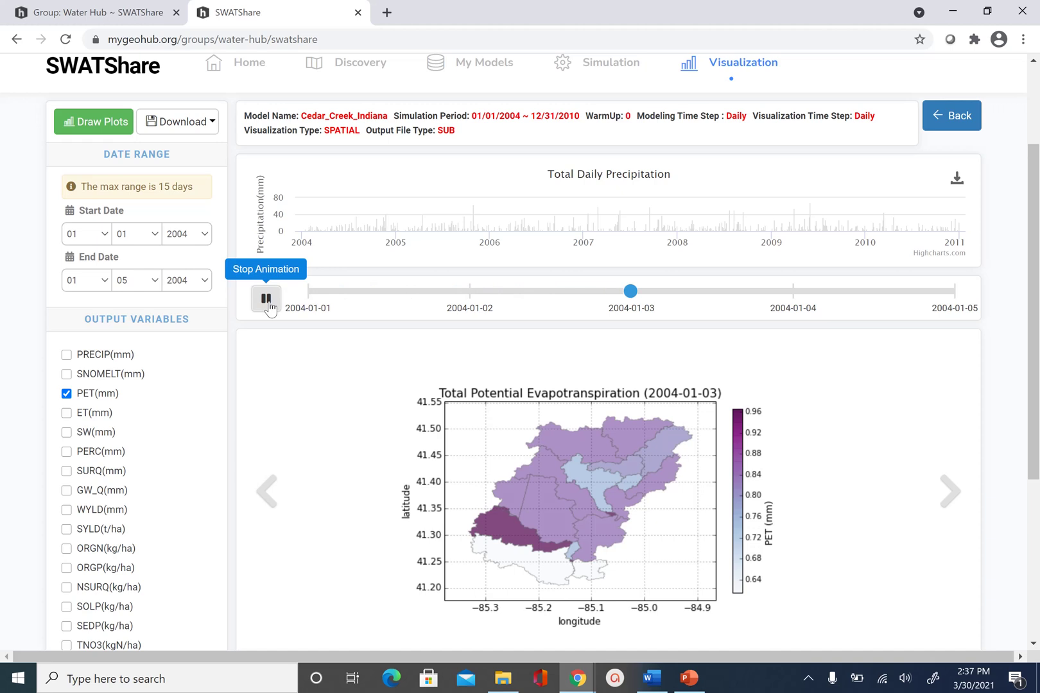
left_click(268, 304)
left_click(268, 300)
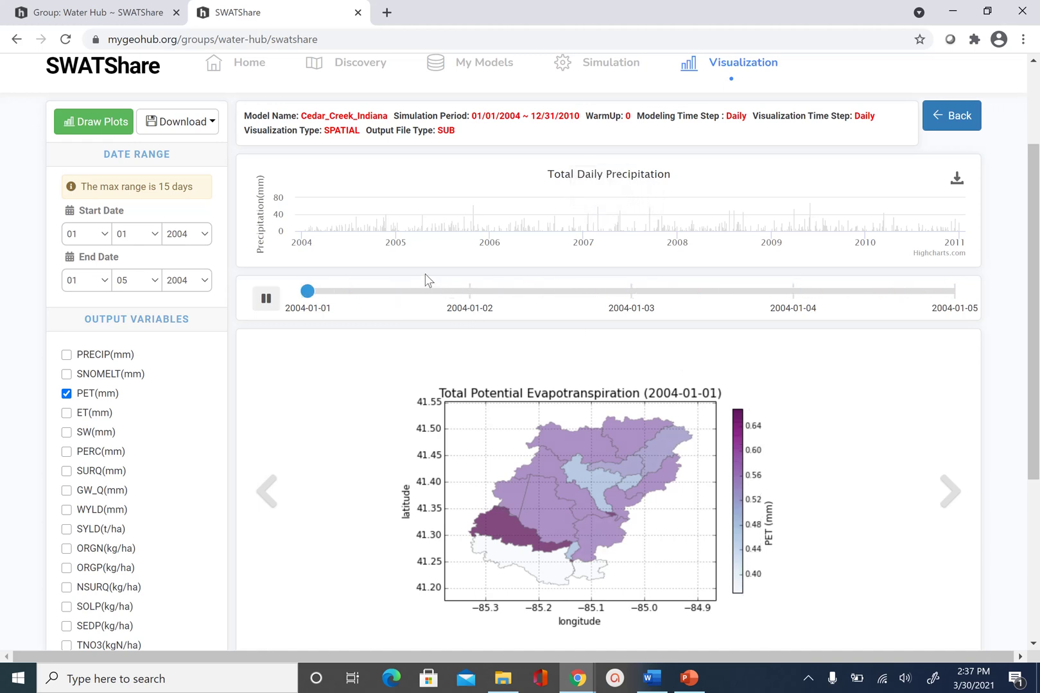
- Download the spatial map images as a zip and go back to the visualization settings
left_click(186, 125)
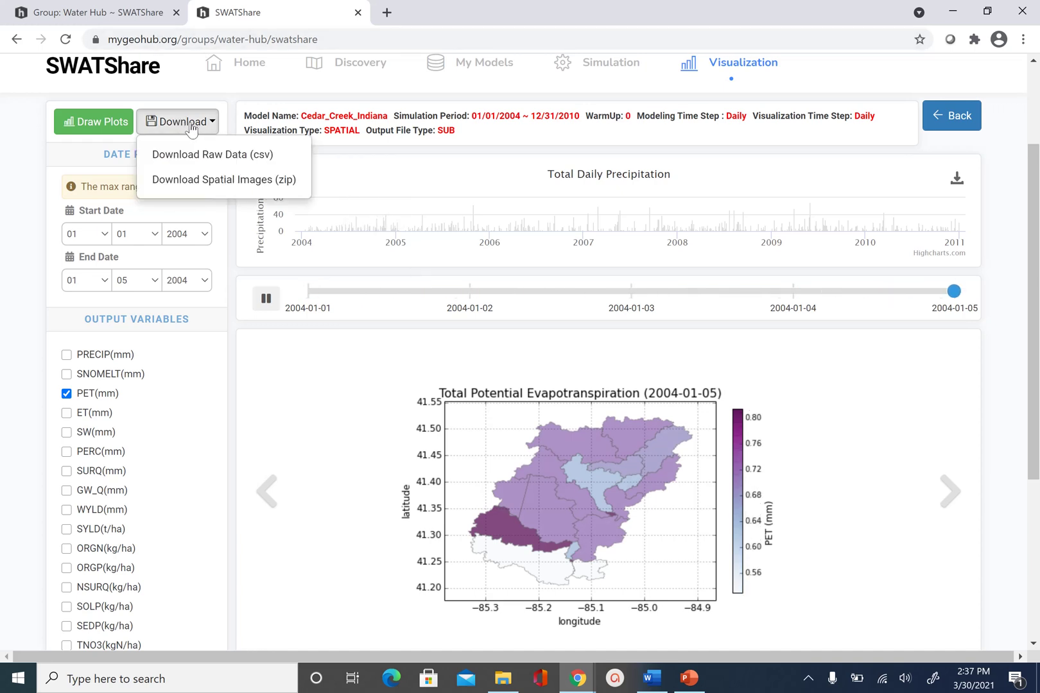
left_click(219, 158)
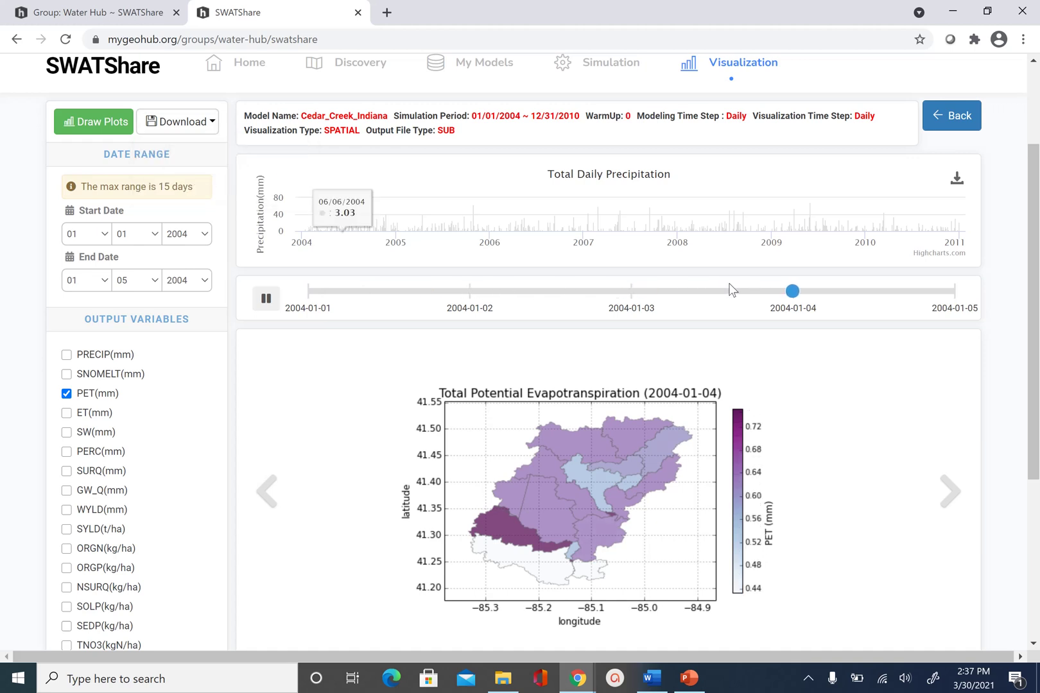
left_click(177, 123)
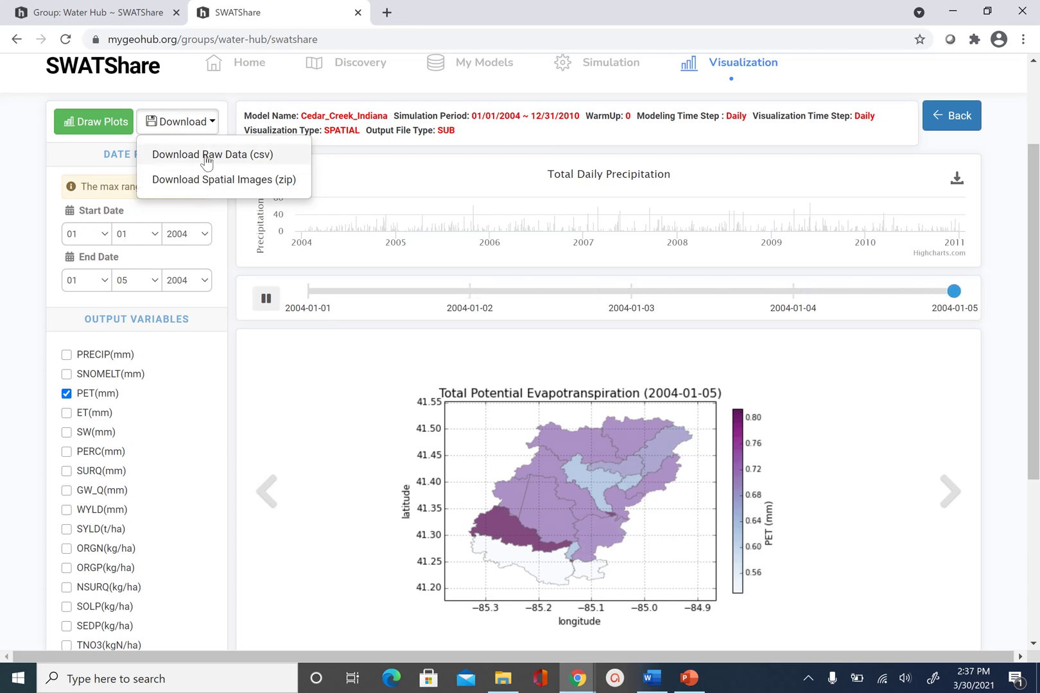
left_click(269, 186)
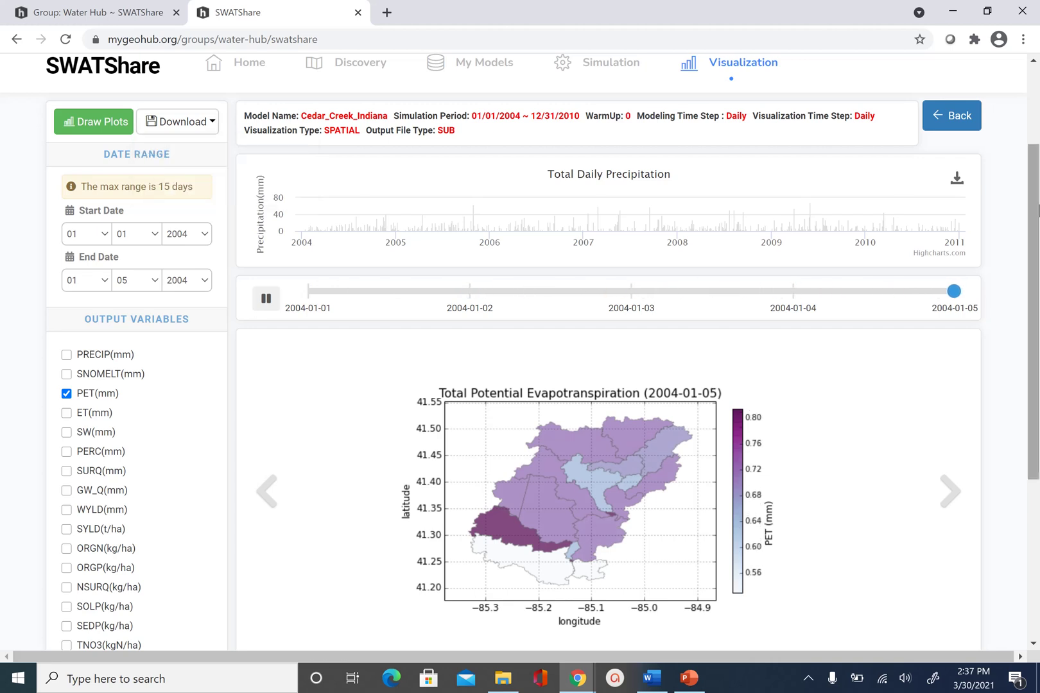
left_click(957, 127)
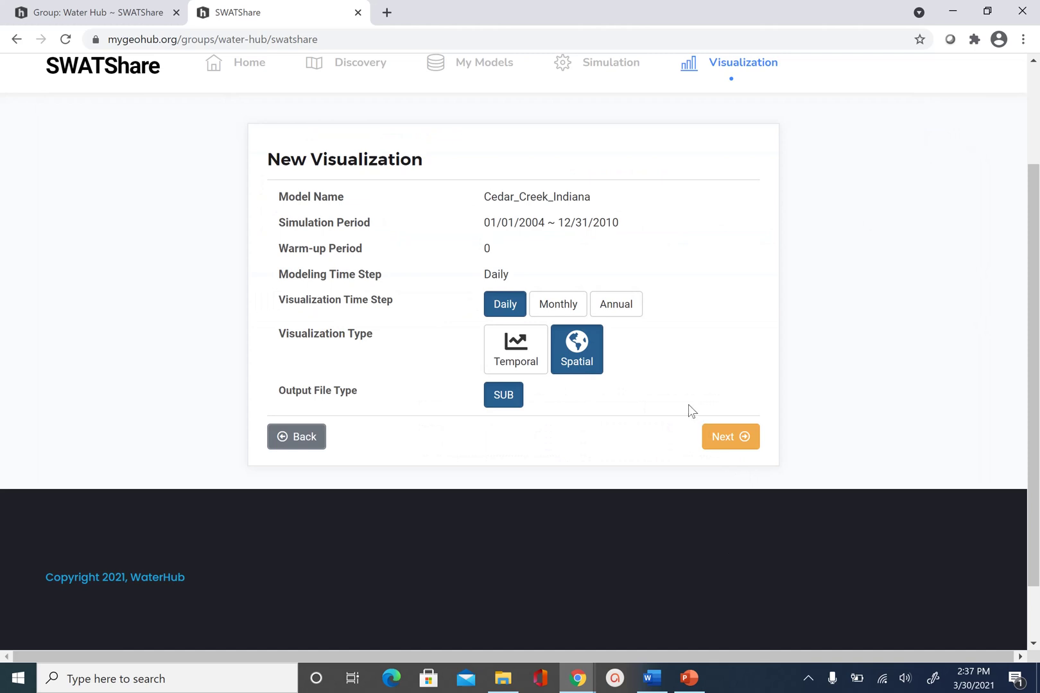
scroll(684, 406, "up", 3)
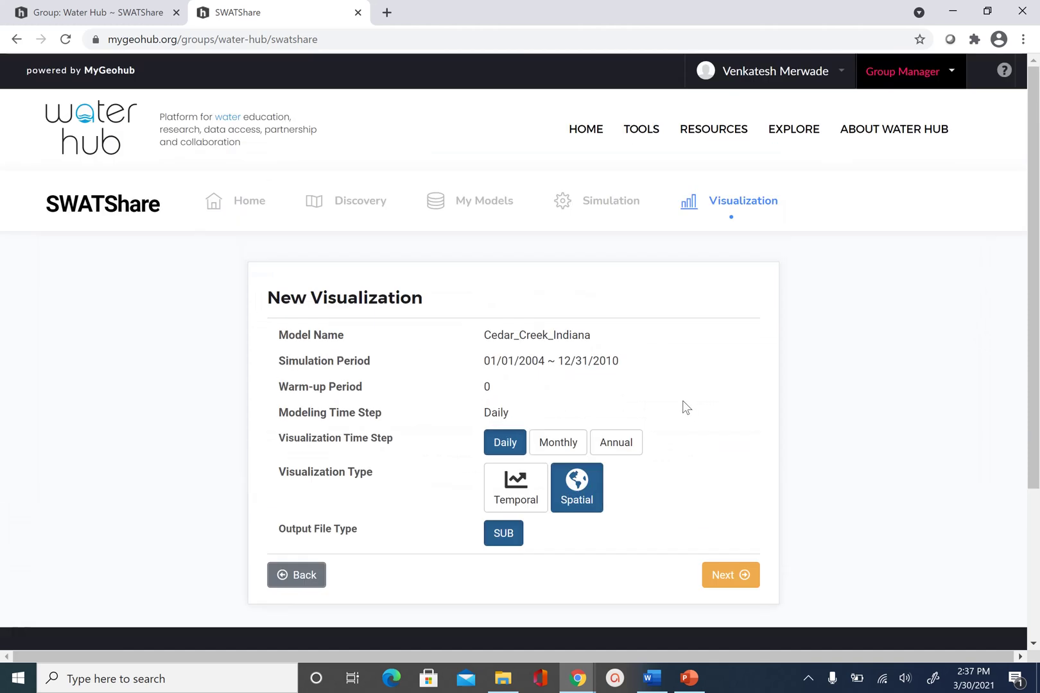
left_click(247, 207)
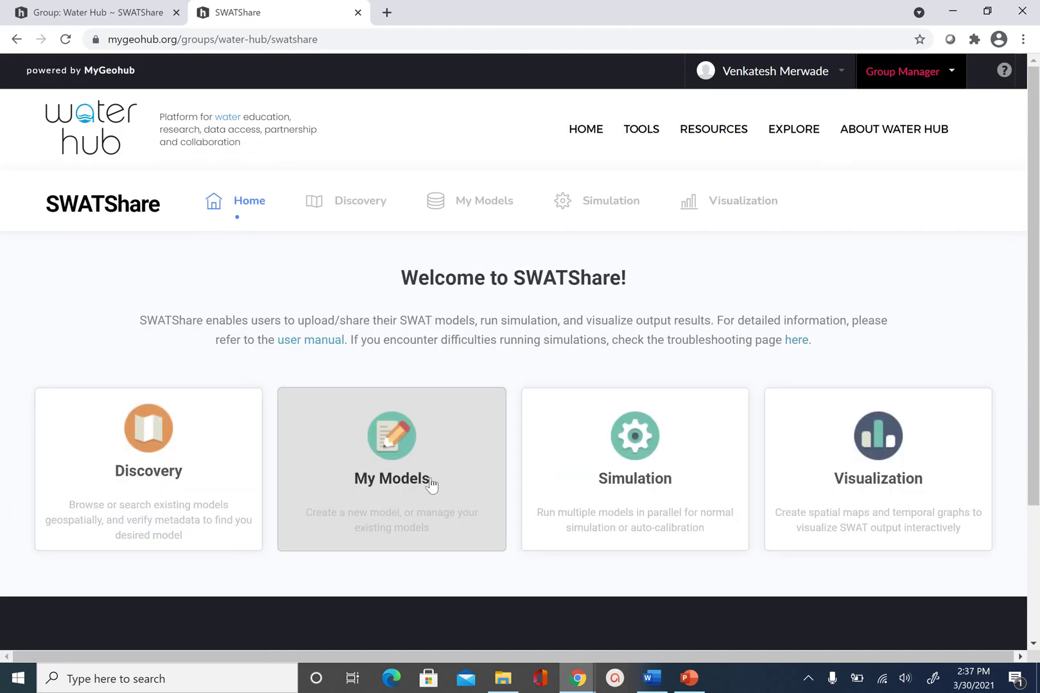
left_click(431, 485)
scroll(430, 481, "down", 4)
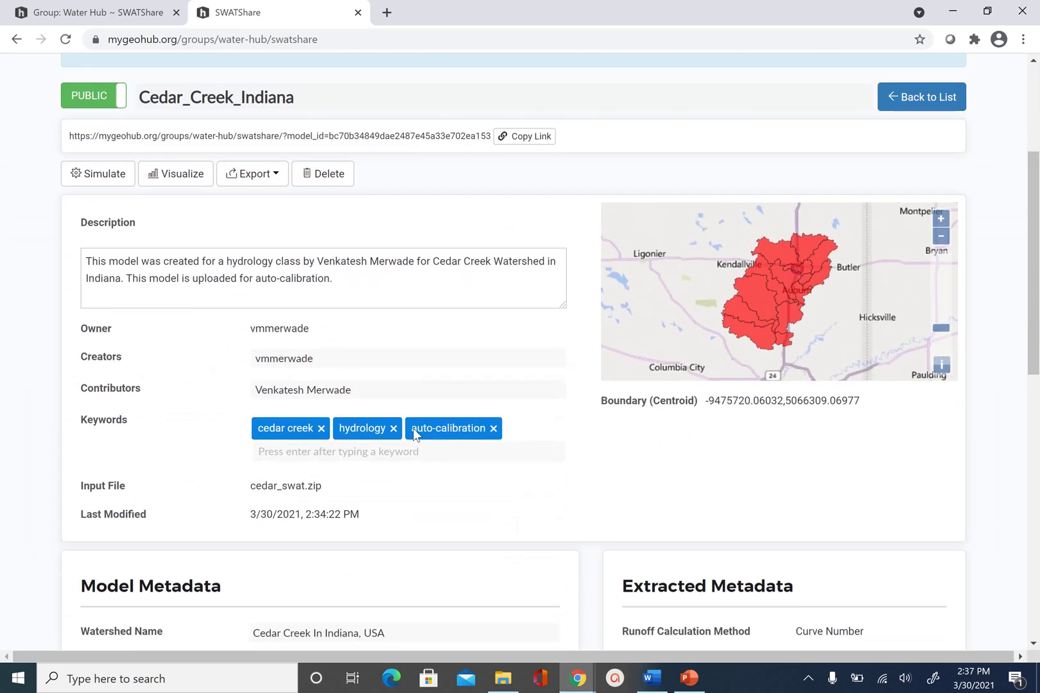
scroll(413, 428, "up", 2)
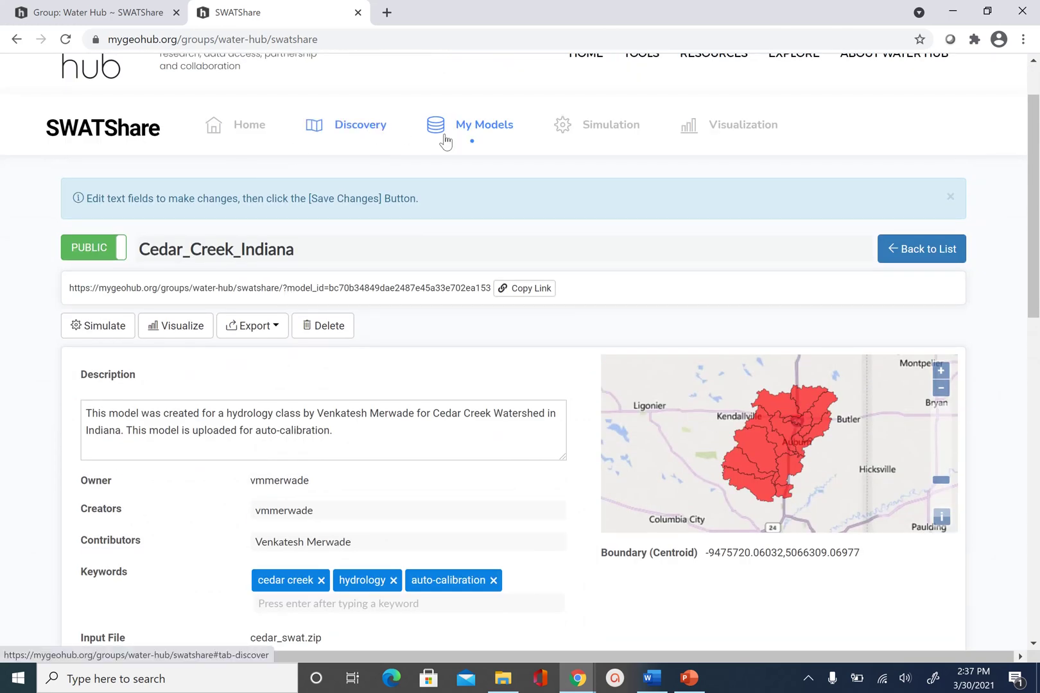
left_click(924, 254)
mouse_move(260, 321)
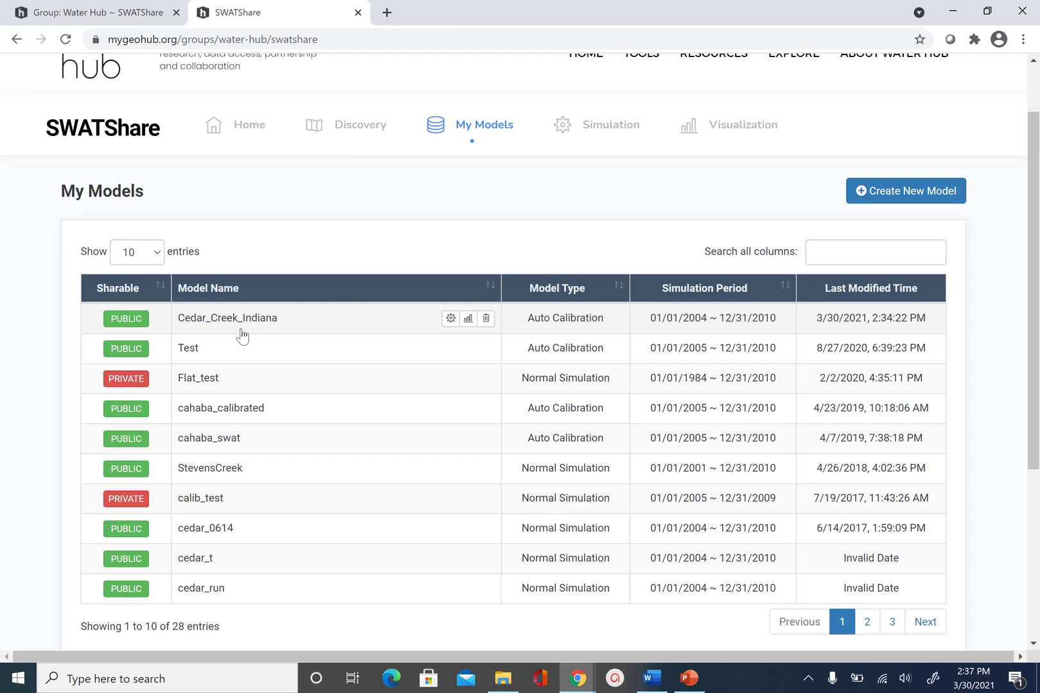
left_click(760, 132)
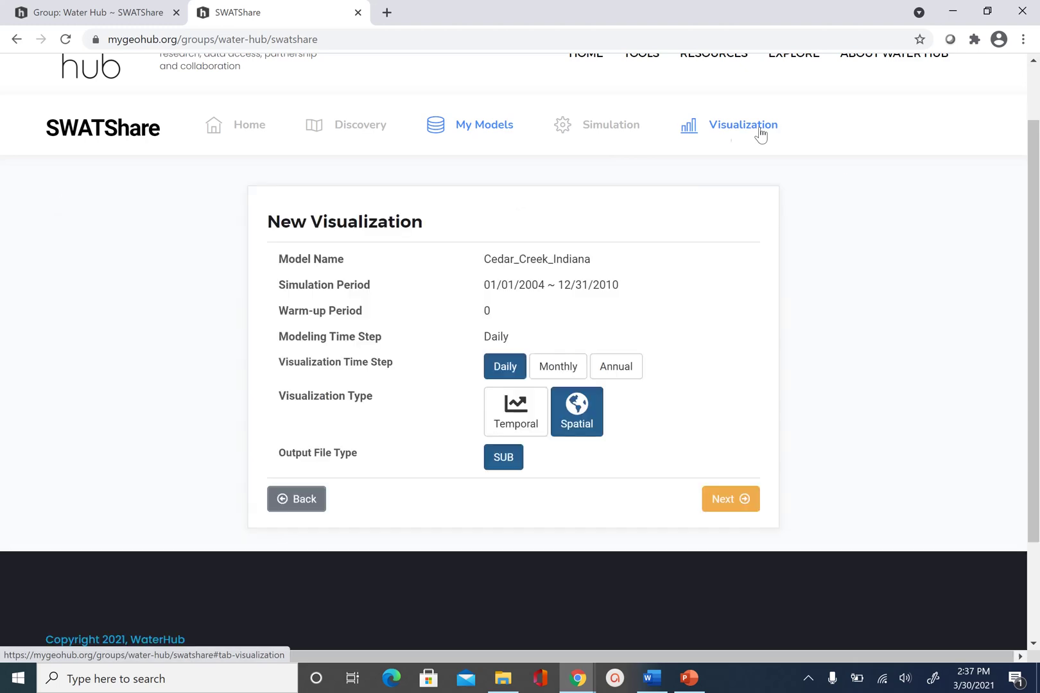
- Search Discovery models by name ('cedar_cre', 'wabas'), clear the search, then return to My Models
left_click(346, 132)
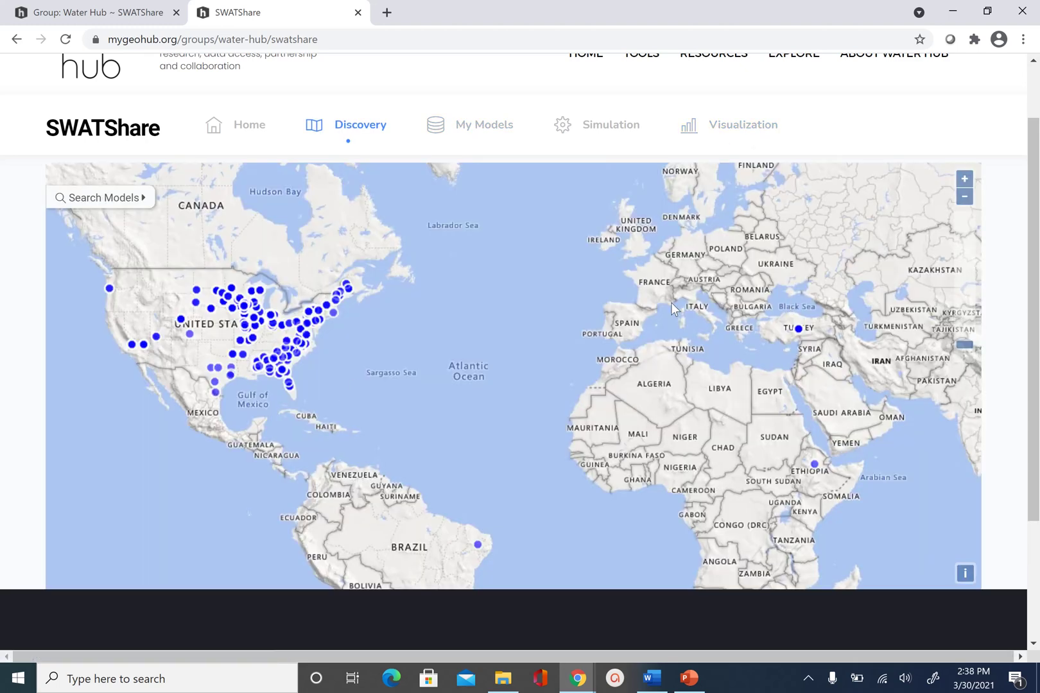
left_click(112, 203)
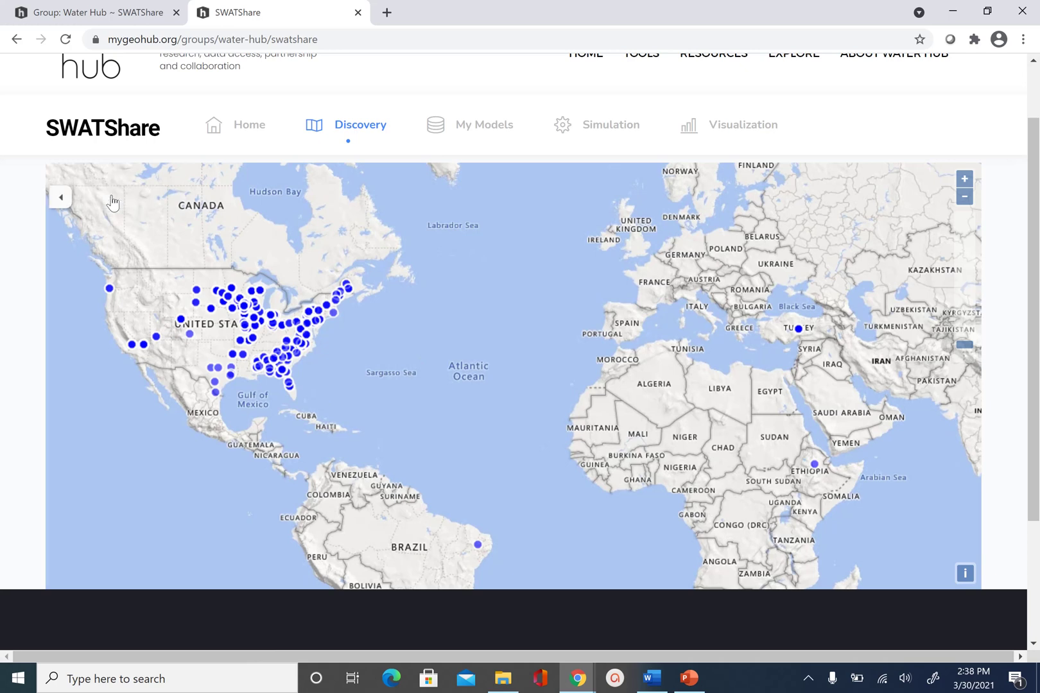
left_click(141, 185)
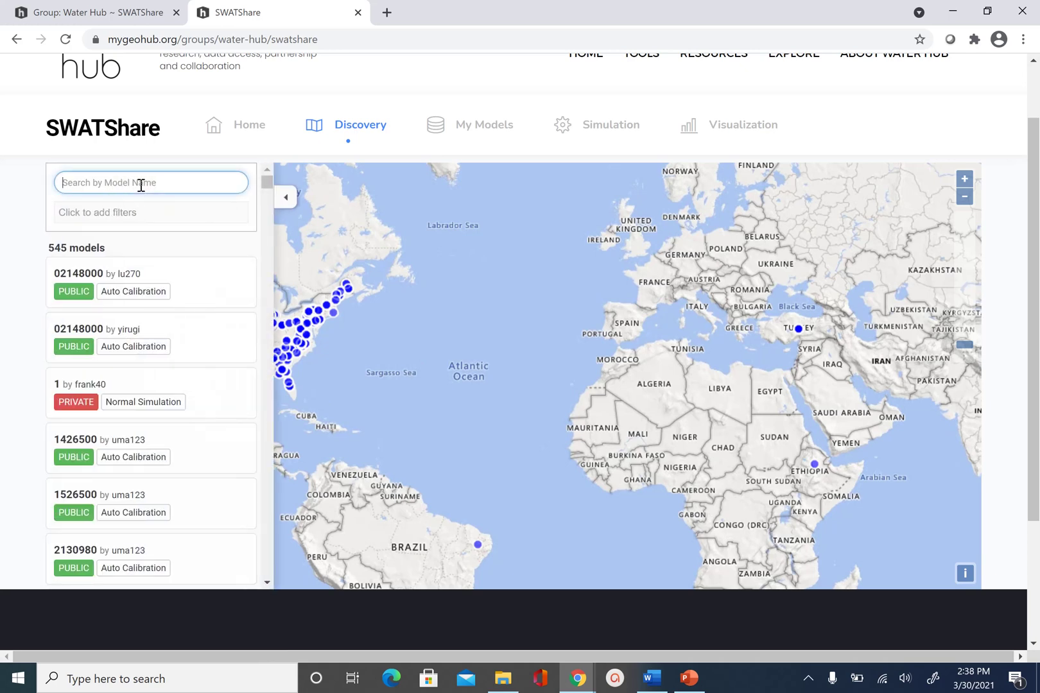
type("cedar")
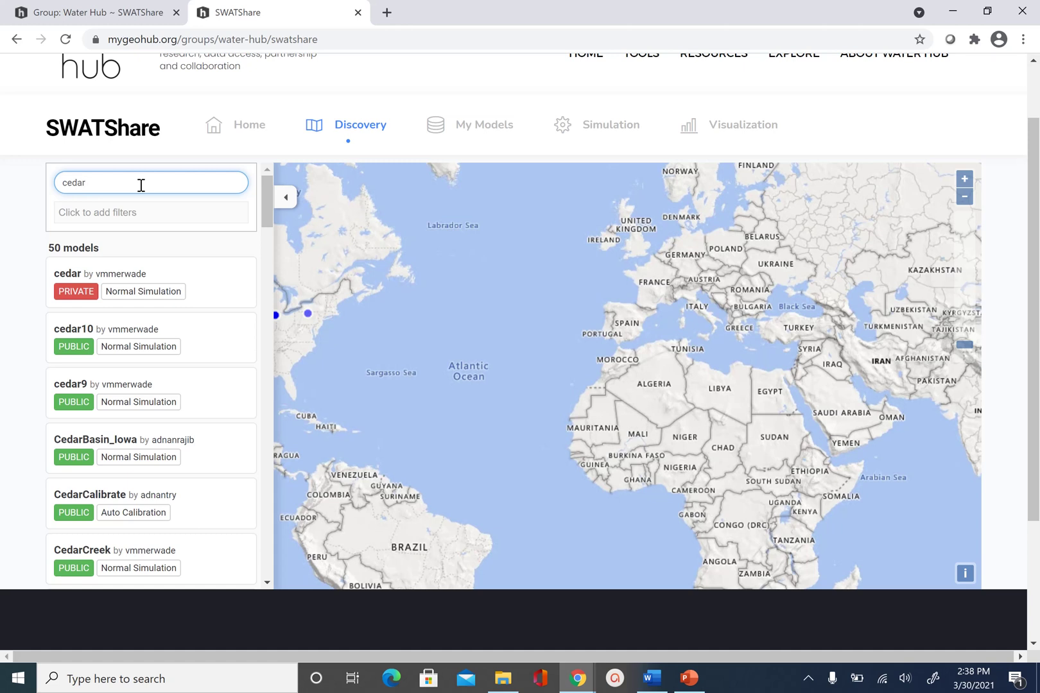
type("_cre")
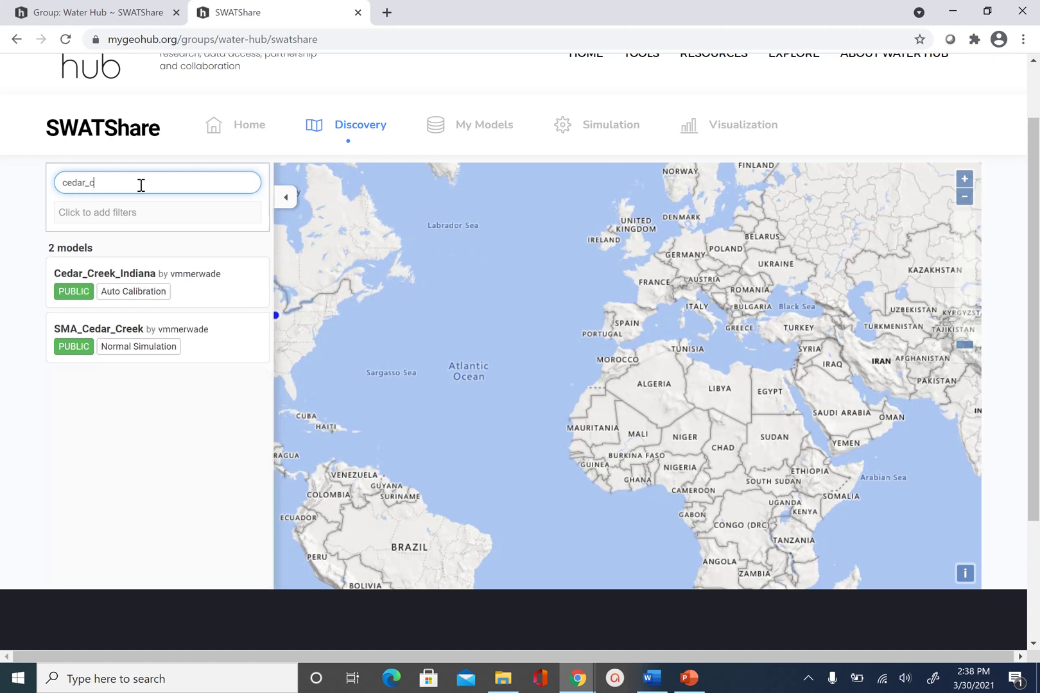
key("BackSpace")
key("BackSpace")
key("BackSpace")
key("BackSpace")
key("BackSpace")
key("BackSpace")
key("BackSpace")
key("BackSpace")
key("BackSpace")
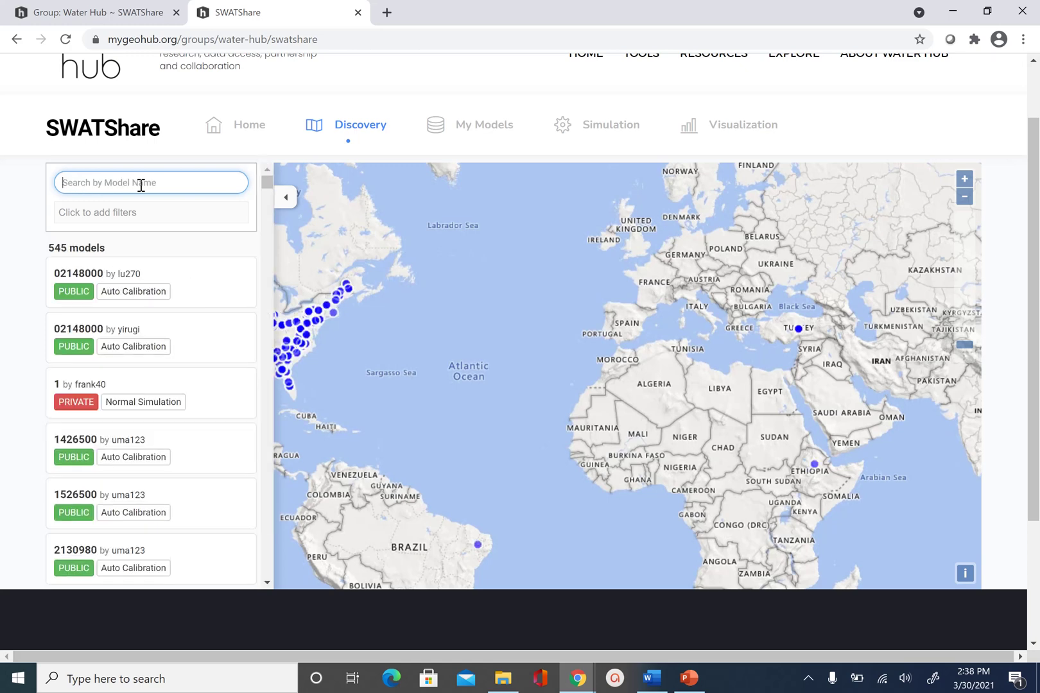
type("wabas")
key("BackSpace")
key("BackSpace")
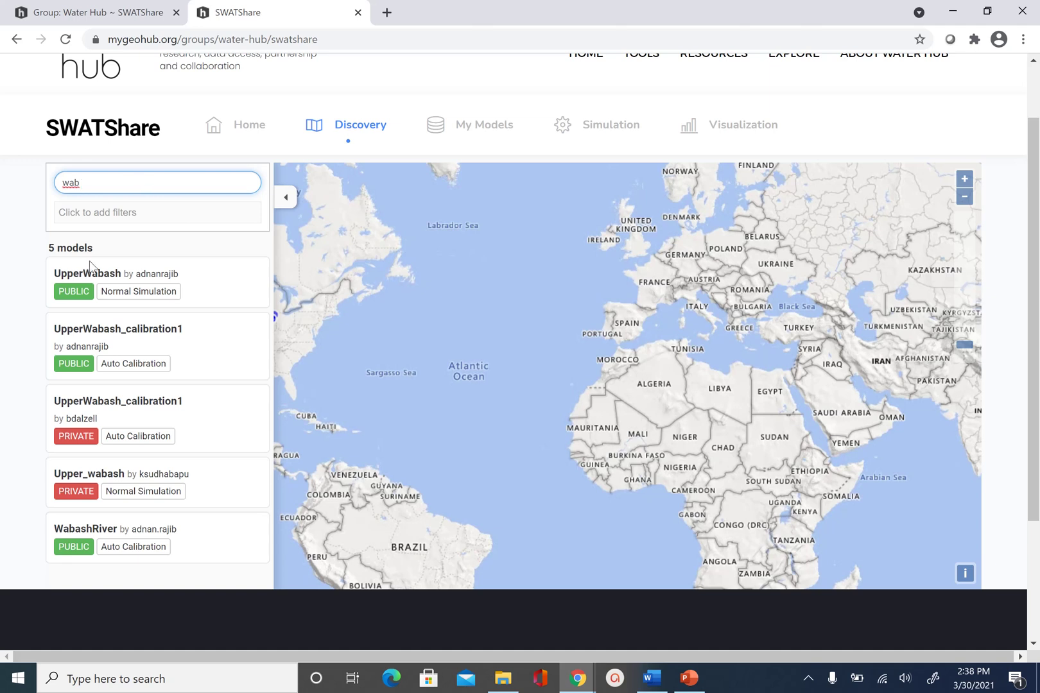
left_click(541, 148)
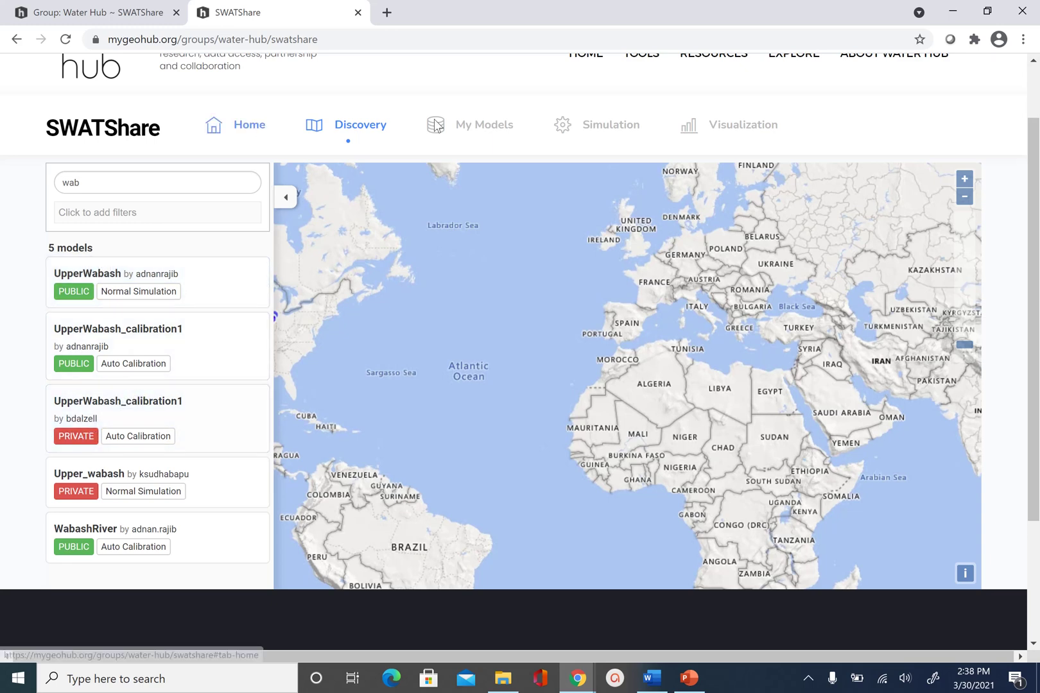
left_click(463, 127)
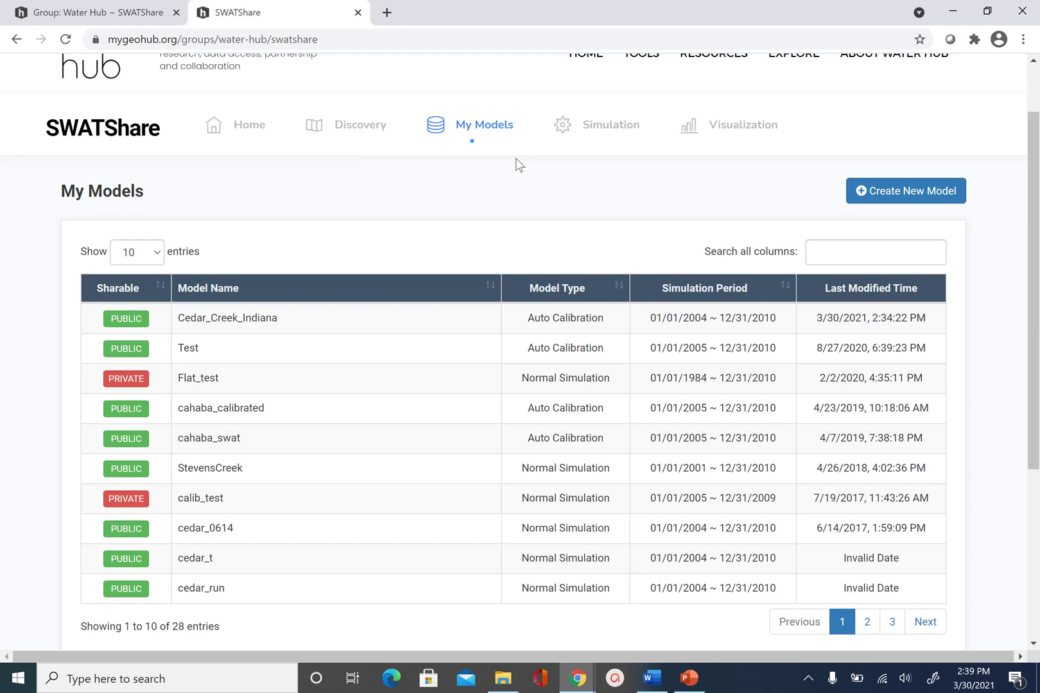
- Visit Group Manager, then return to the SWATShare welcome page
scroll(519, 165, "up", 2)
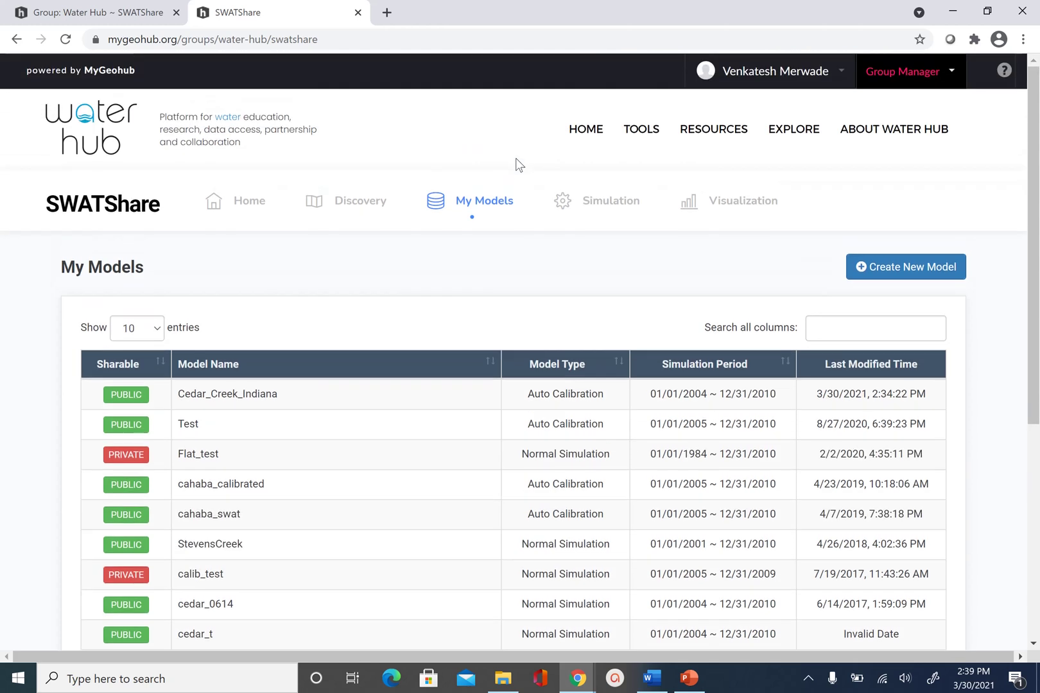
left_click(932, 87)
left_click(247, 207)
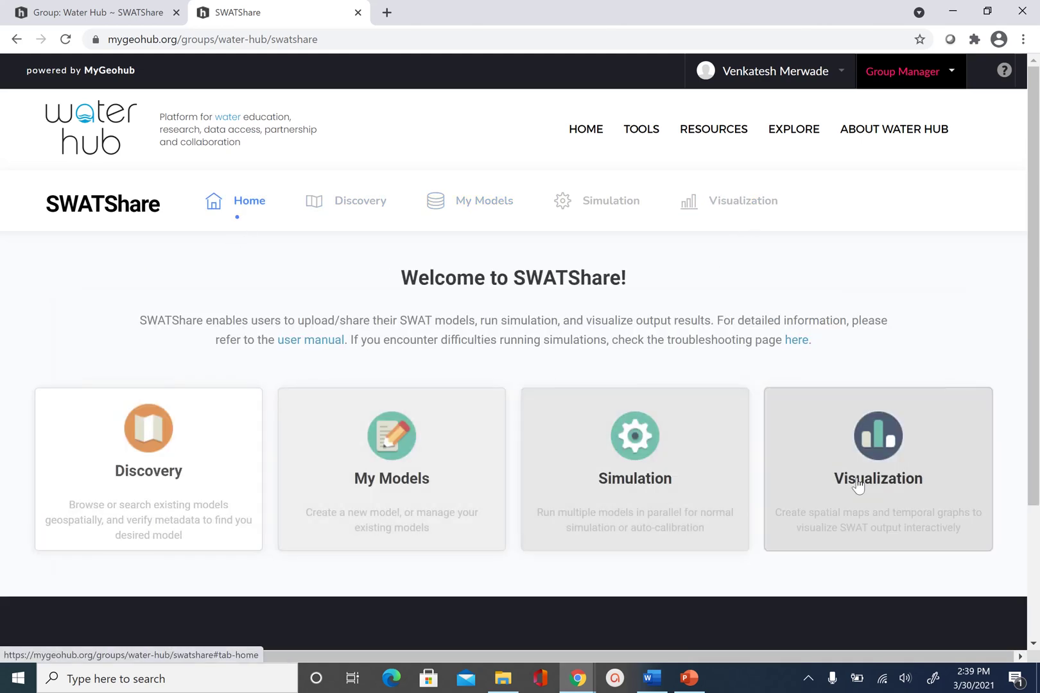